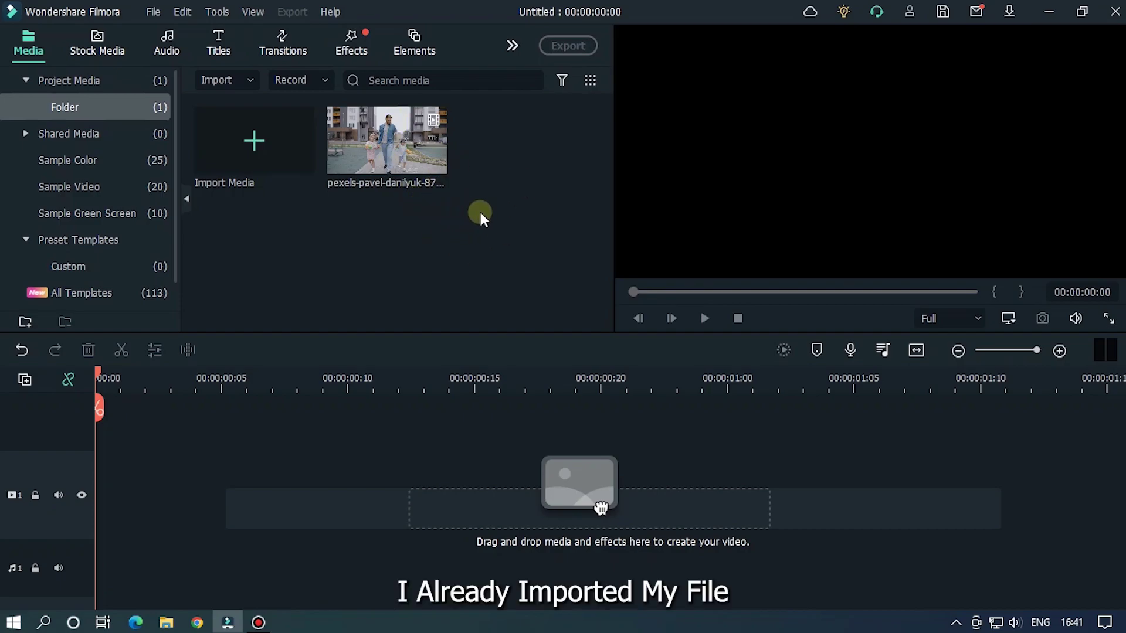
- Place the family walking clip on the video track and apply Multi-screen 6 to it
left_click_drag(420, 158, 79, 486)
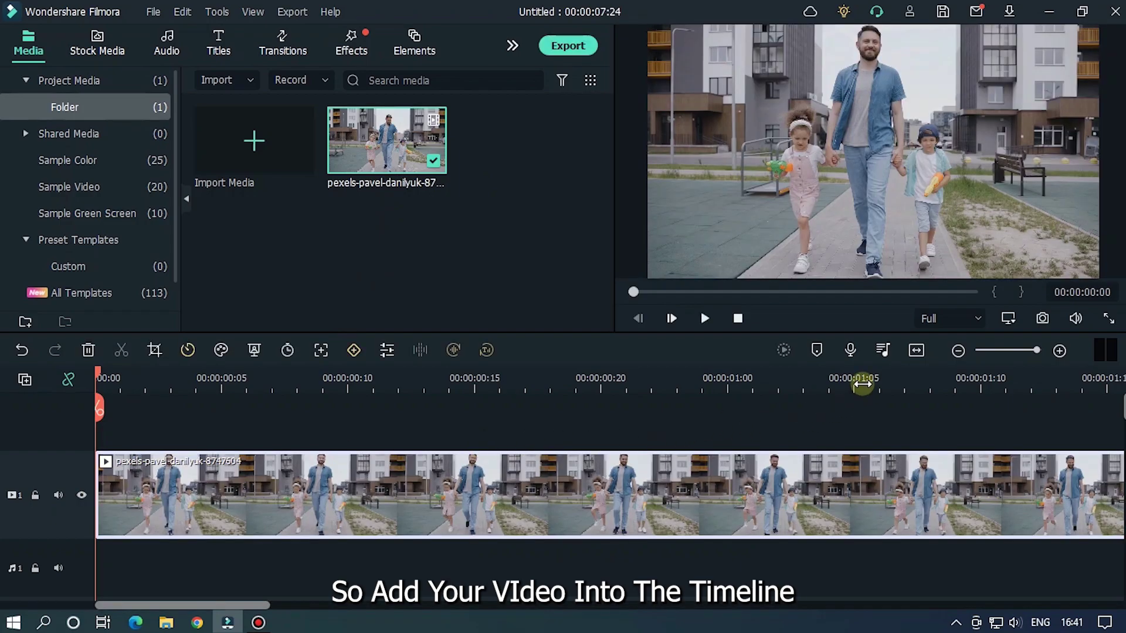
left_click_drag(862, 384, 638, 358)
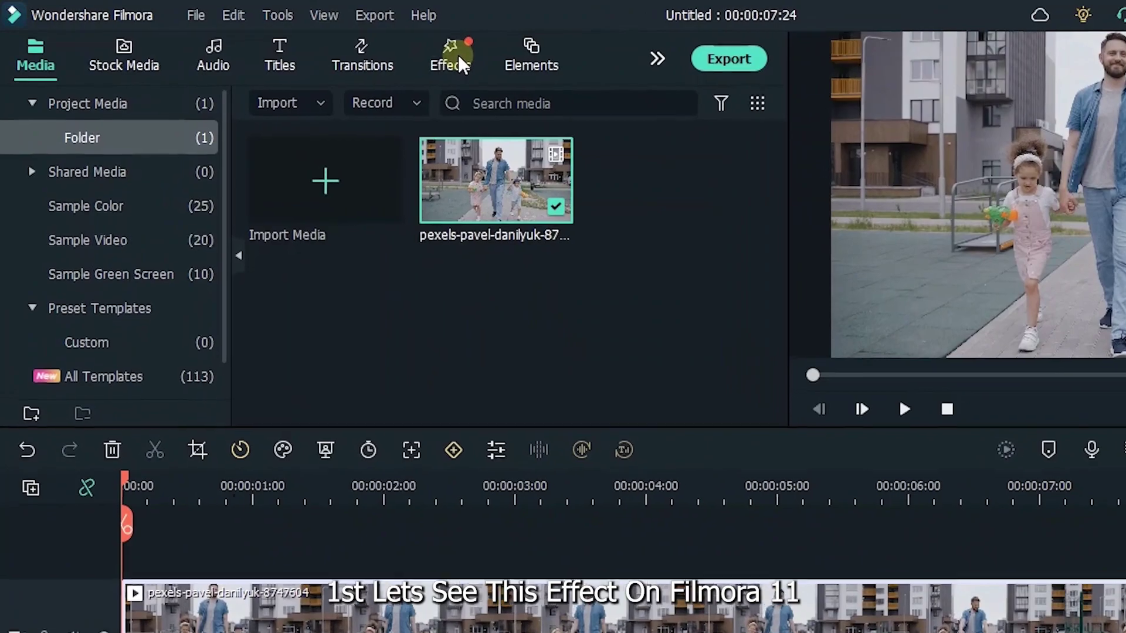
left_click(458, 55)
mouse_move(328, 232)
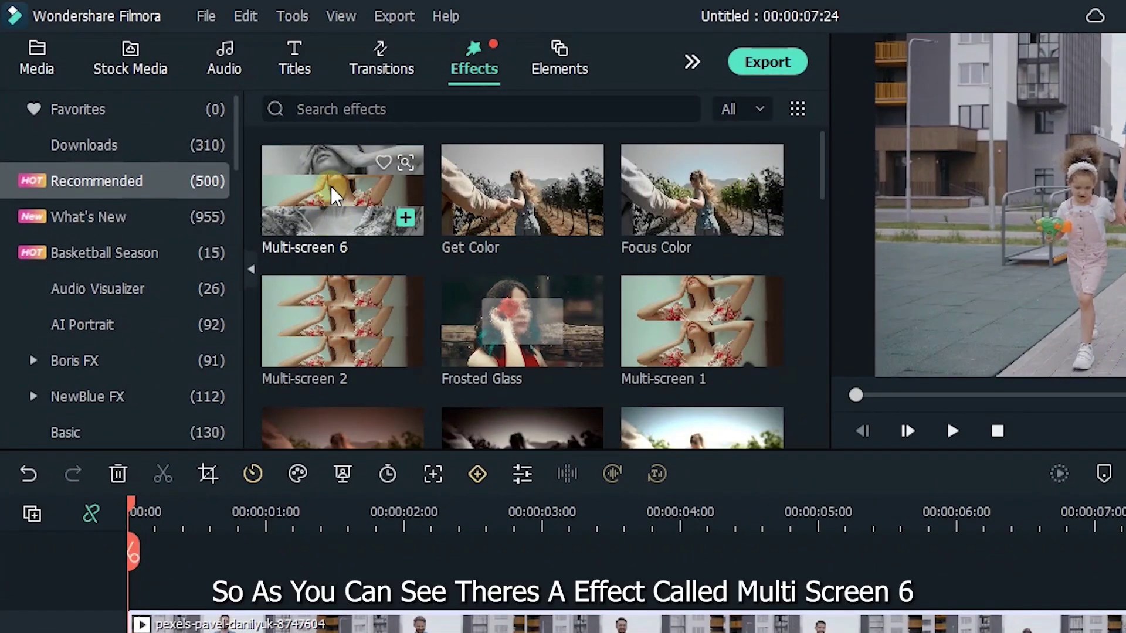
left_click_drag(342, 210, 355, 226)
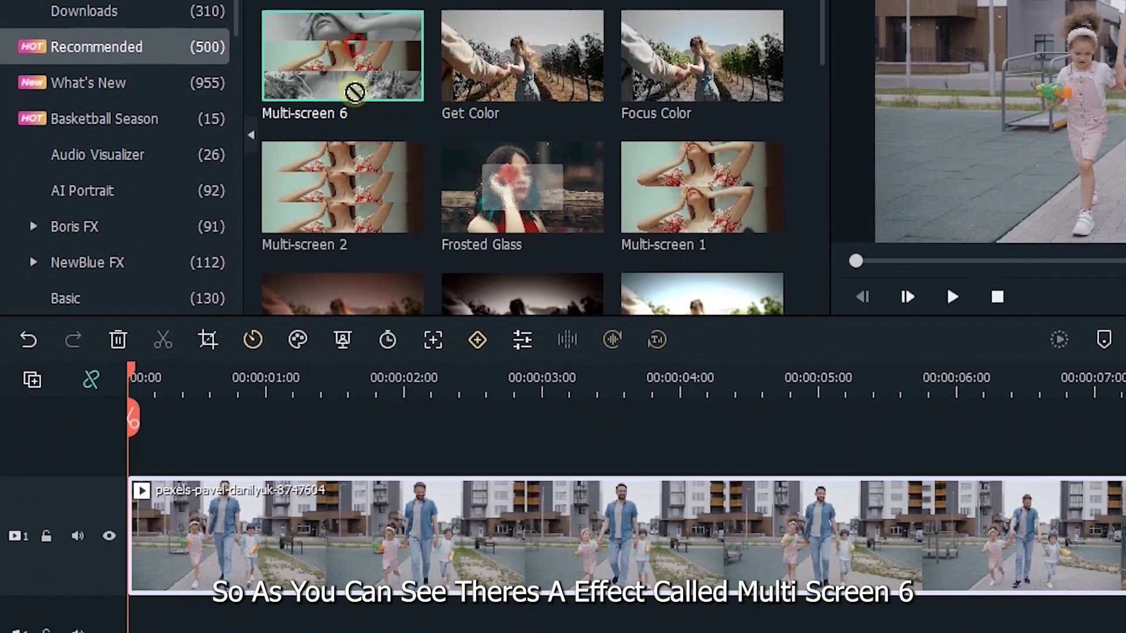
left_click_drag(355, 92, 284, 512)
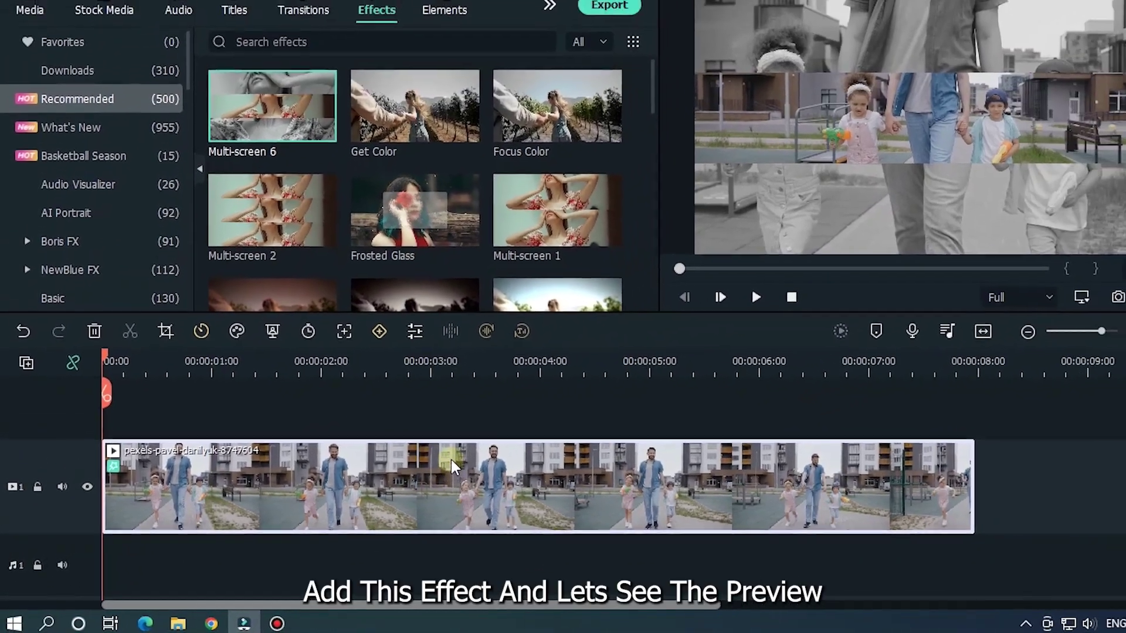
- Preview the Multi-screen 6 effect, rewind to the start, and undo the effect
key("space")
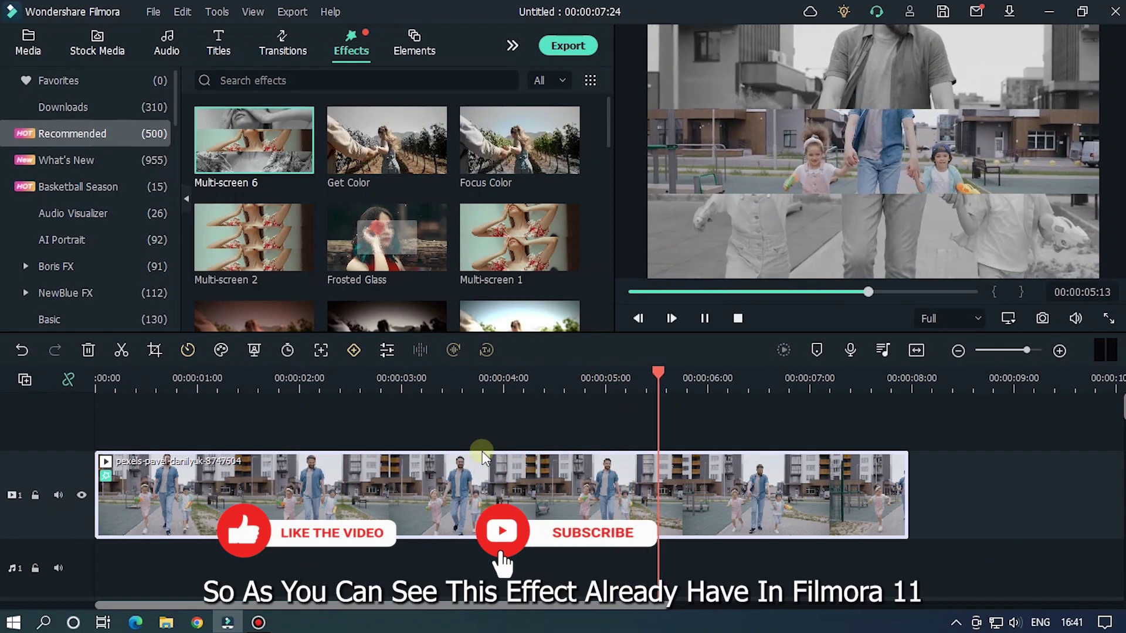
key("space")
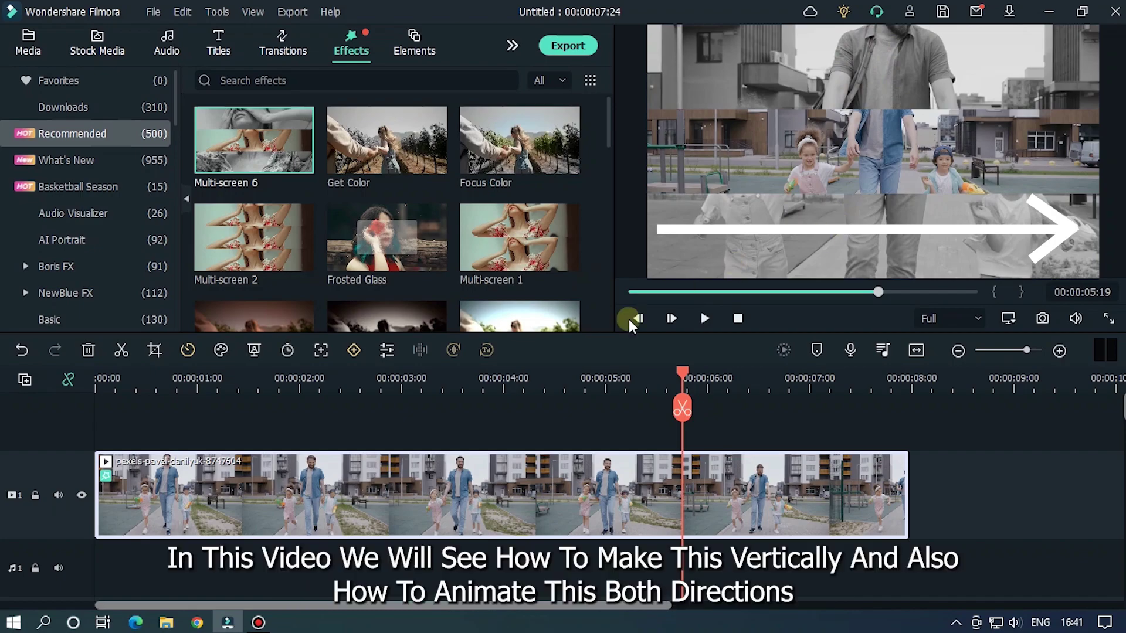
left_click_drag(682, 375, 442, 375)
left_click_drag(221, 381, 98, 378)
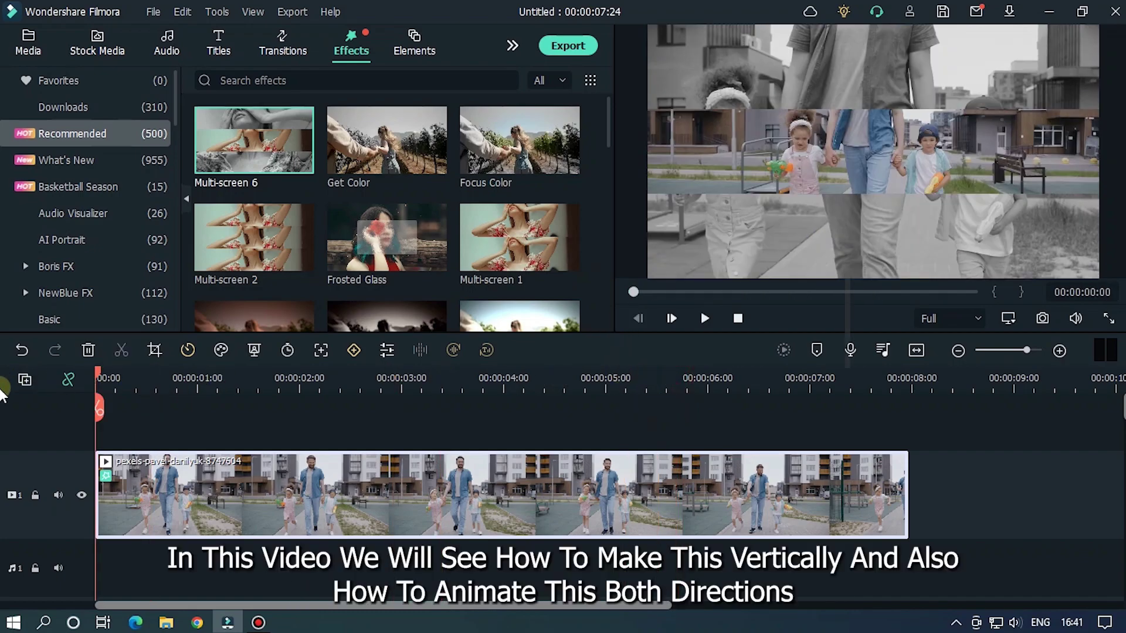
key("ctrl+z")
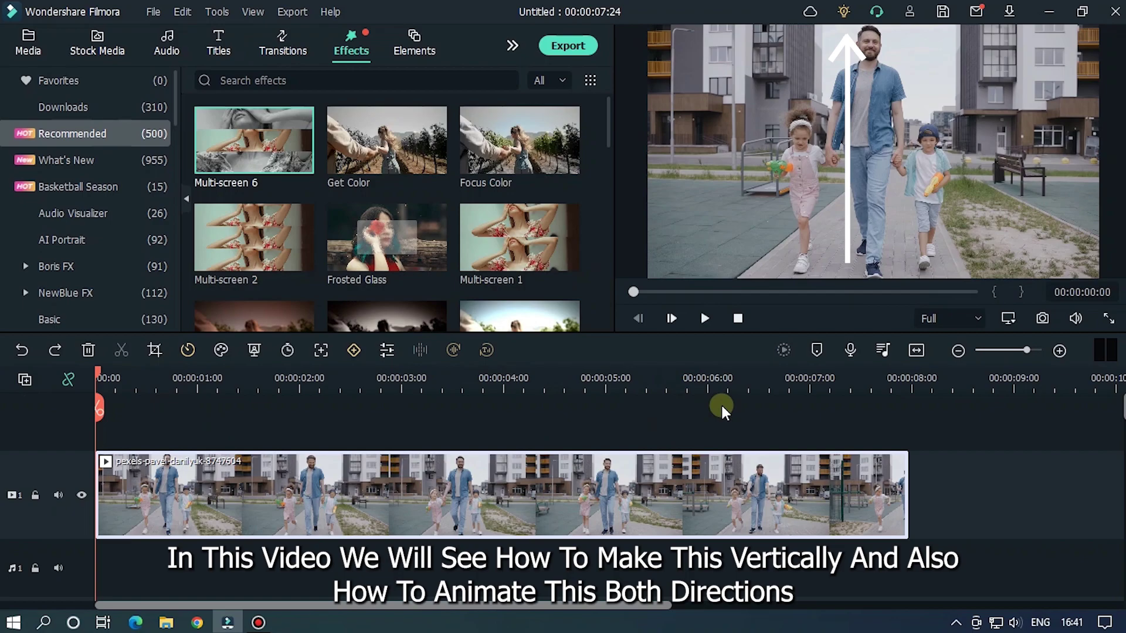
- Copy the walking clip and paste it onto a newly added second video track
right_click(343, 483)
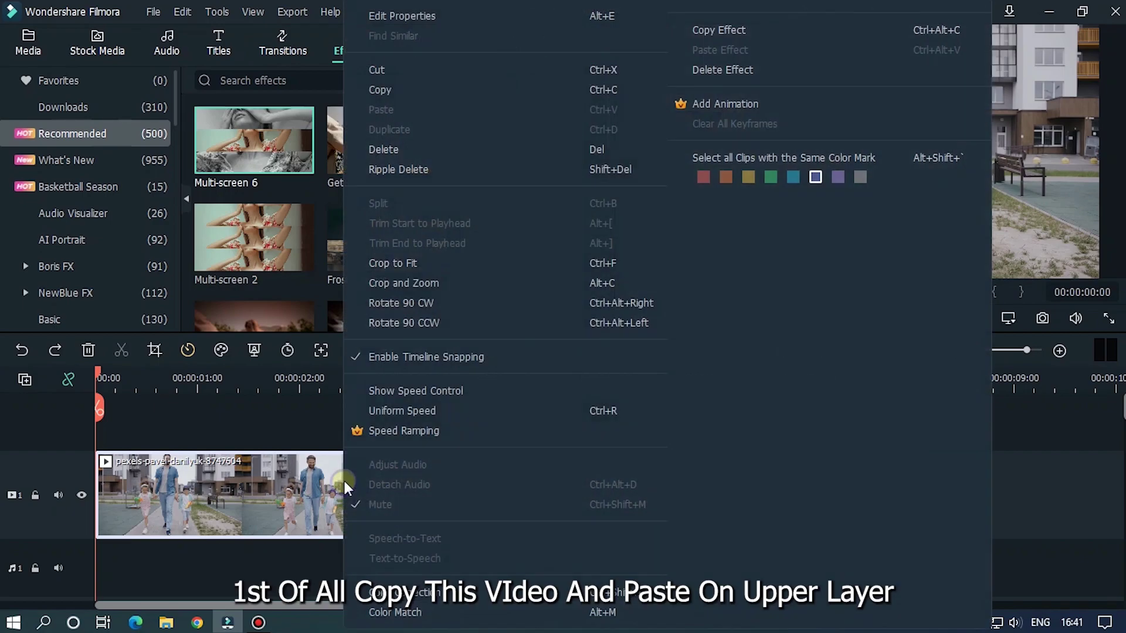
left_click(403, 89)
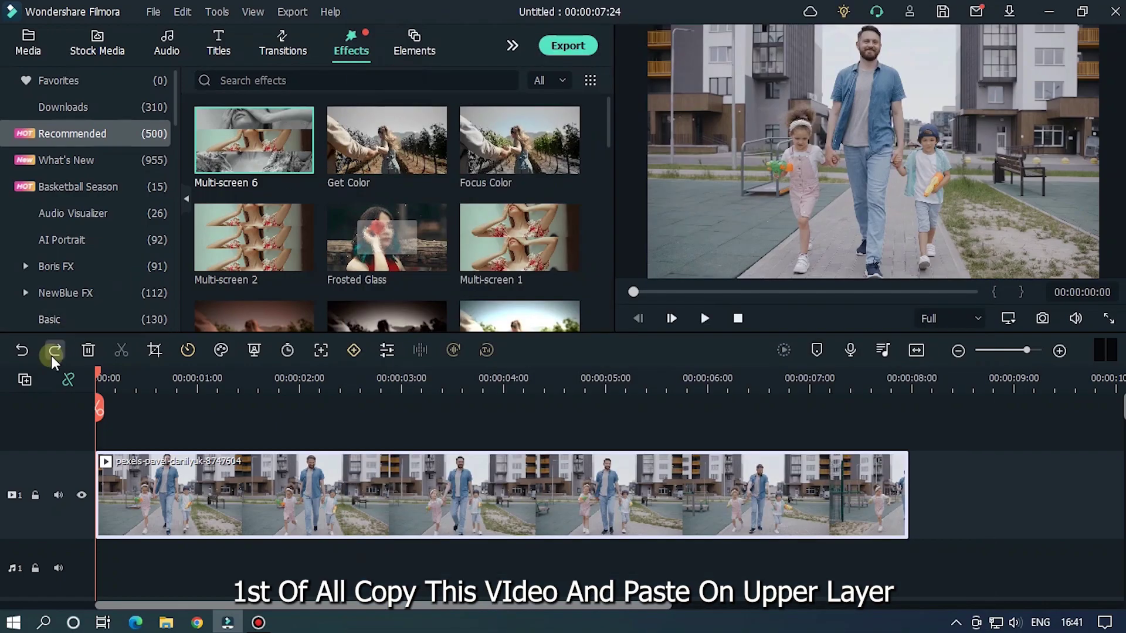
left_click(25, 379)
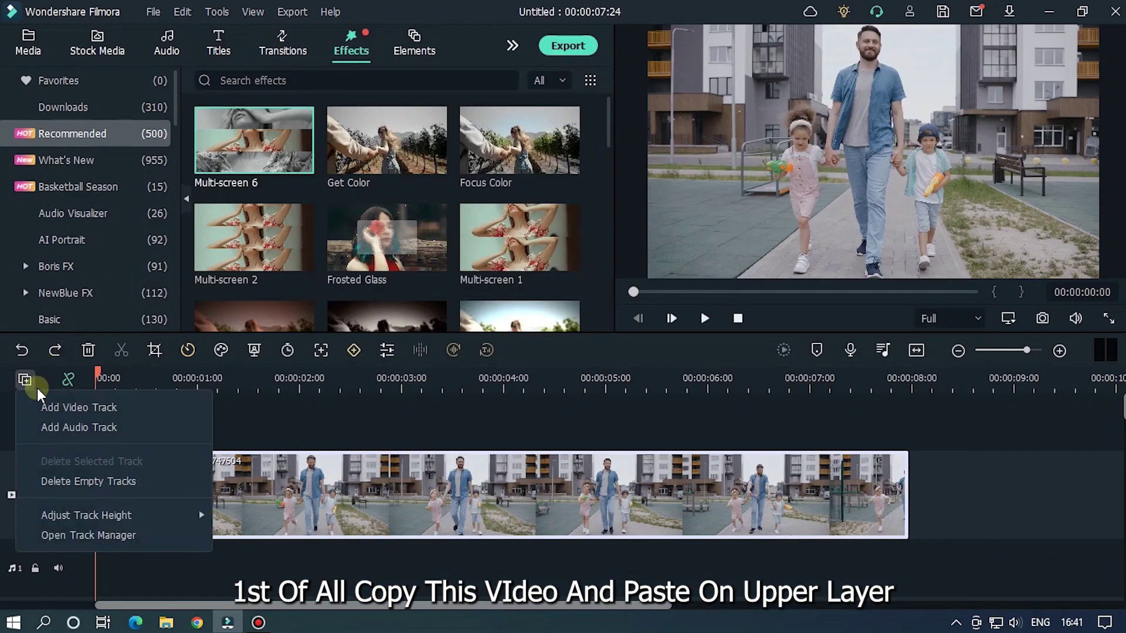
left_click(65, 410)
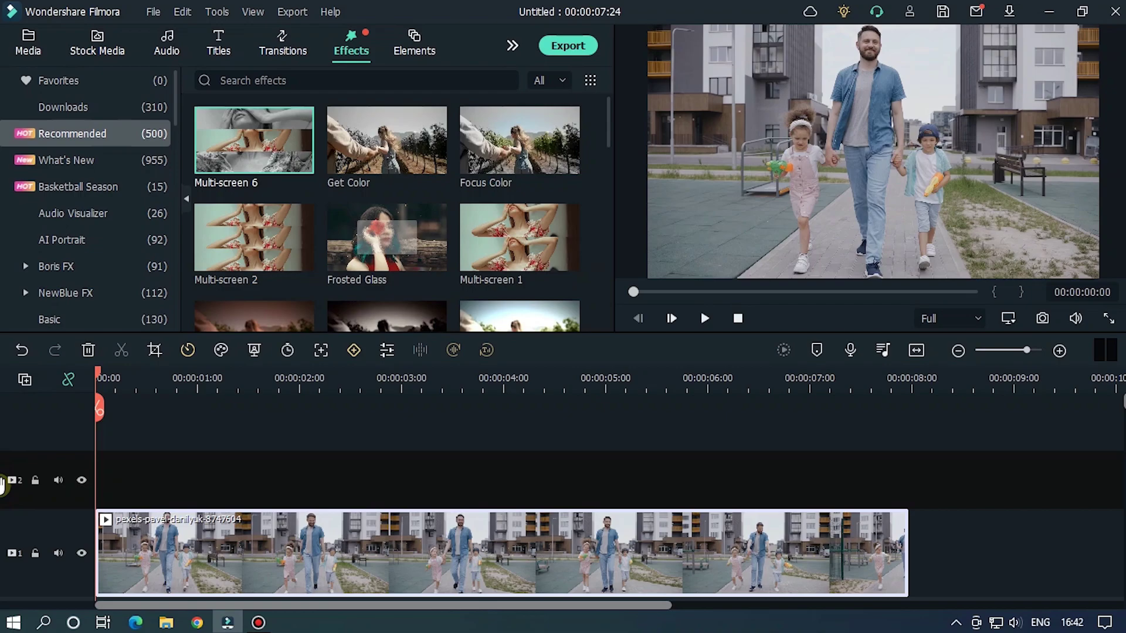
key("ctrl+v")
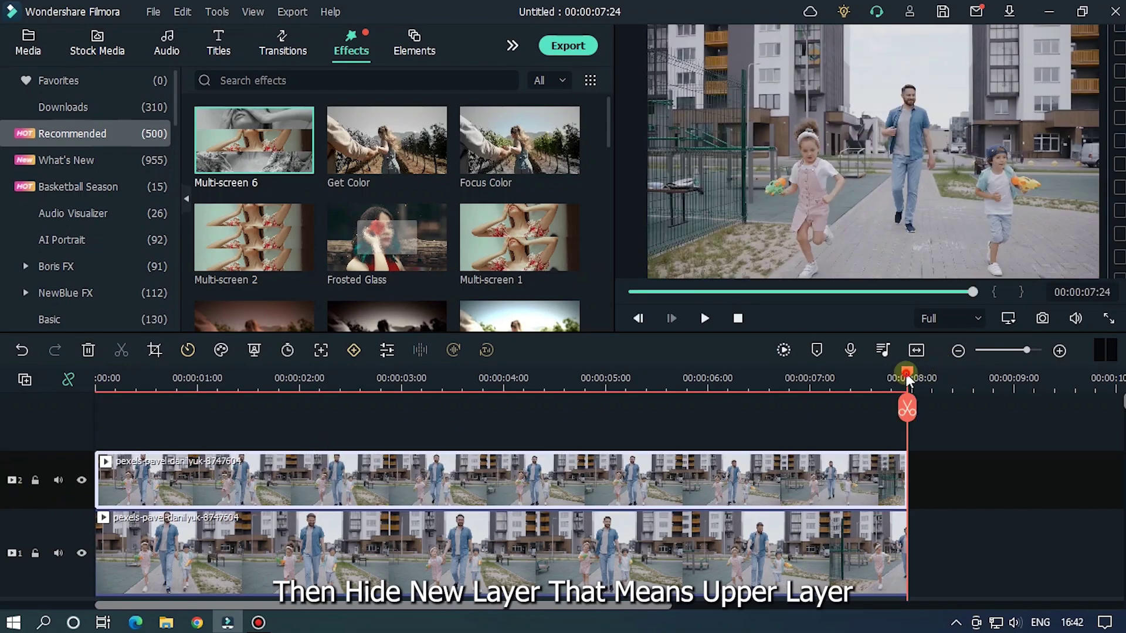
- Rewind to the start and hide the upper duplicate track
key("Home")
left_click(81, 480)
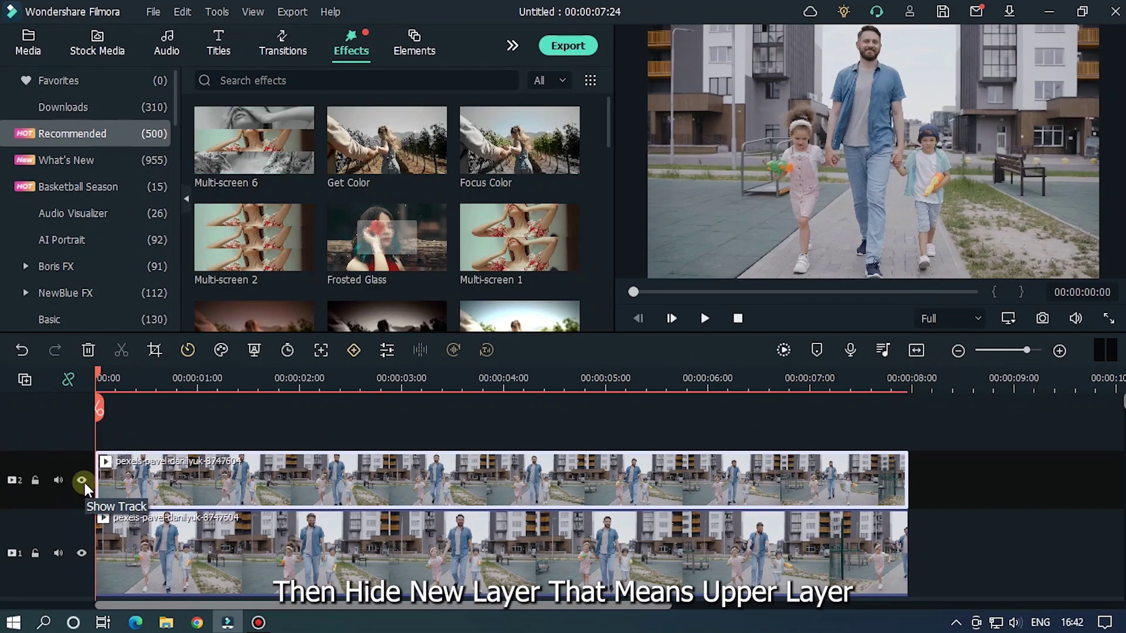
left_click(82, 480)
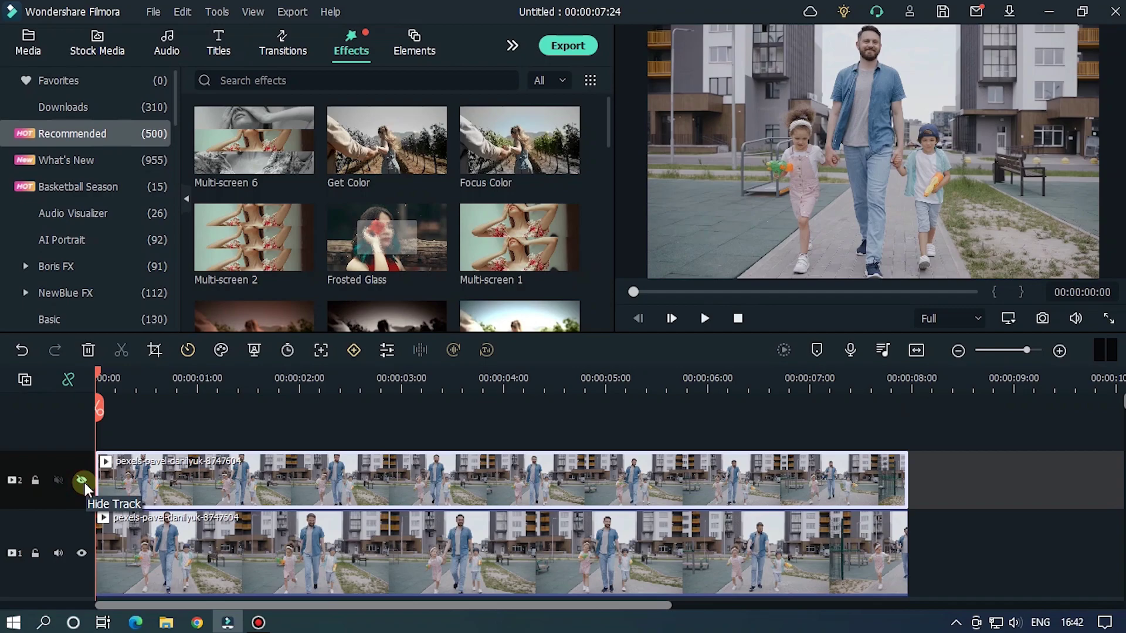
- Search the effects for 'get color' and apply Get Color to the lower clip
left_click(302, 79)
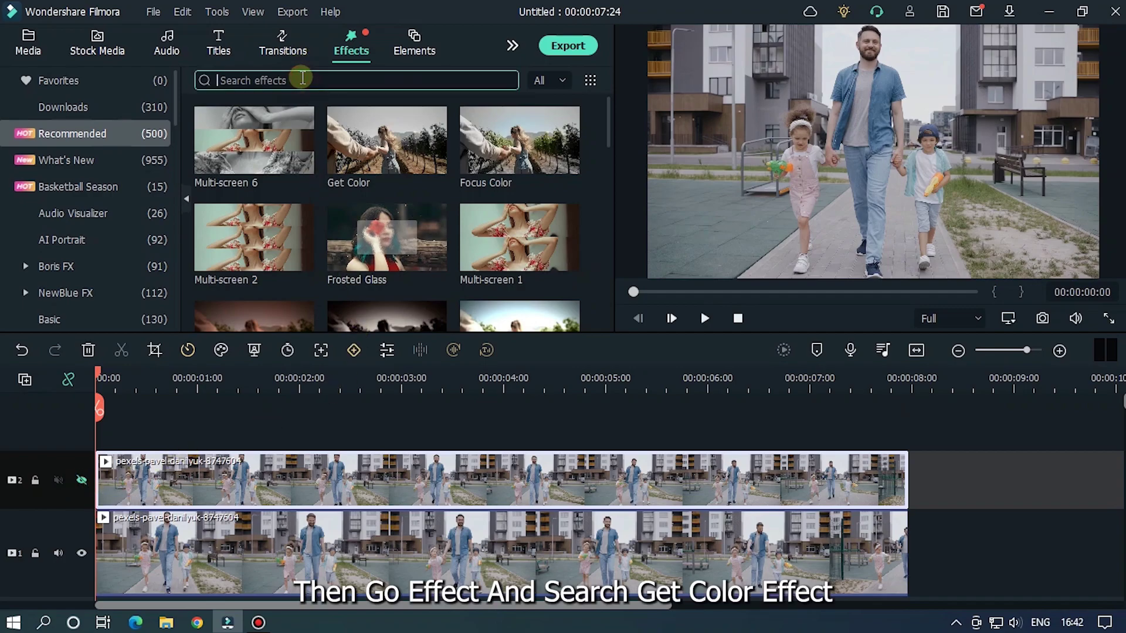
type("get colo")
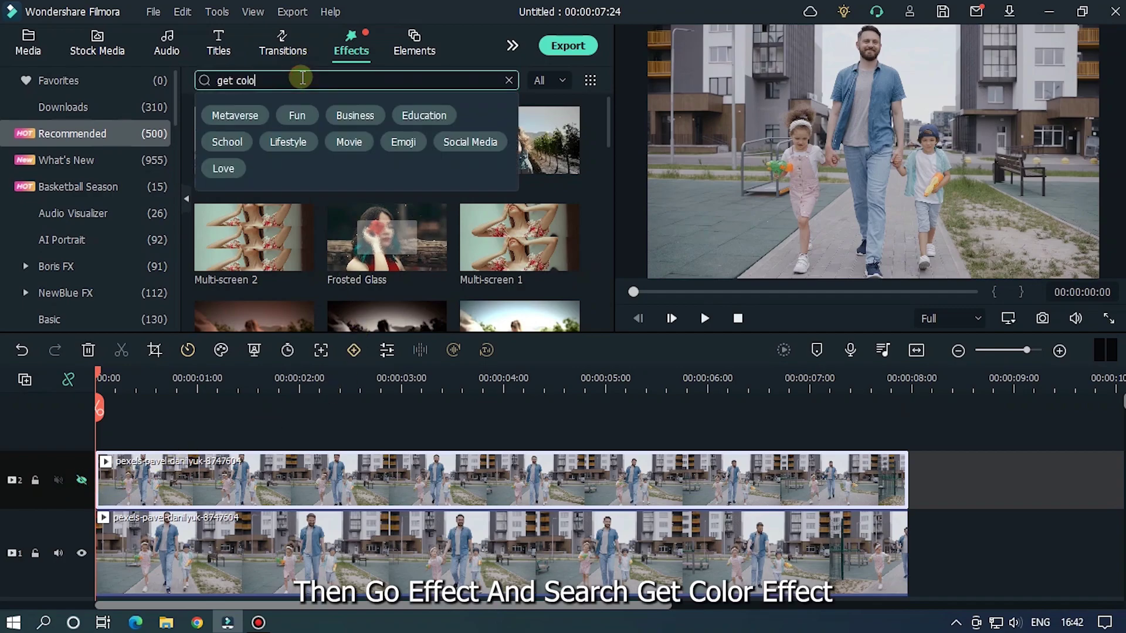
type("r")
key("Return")
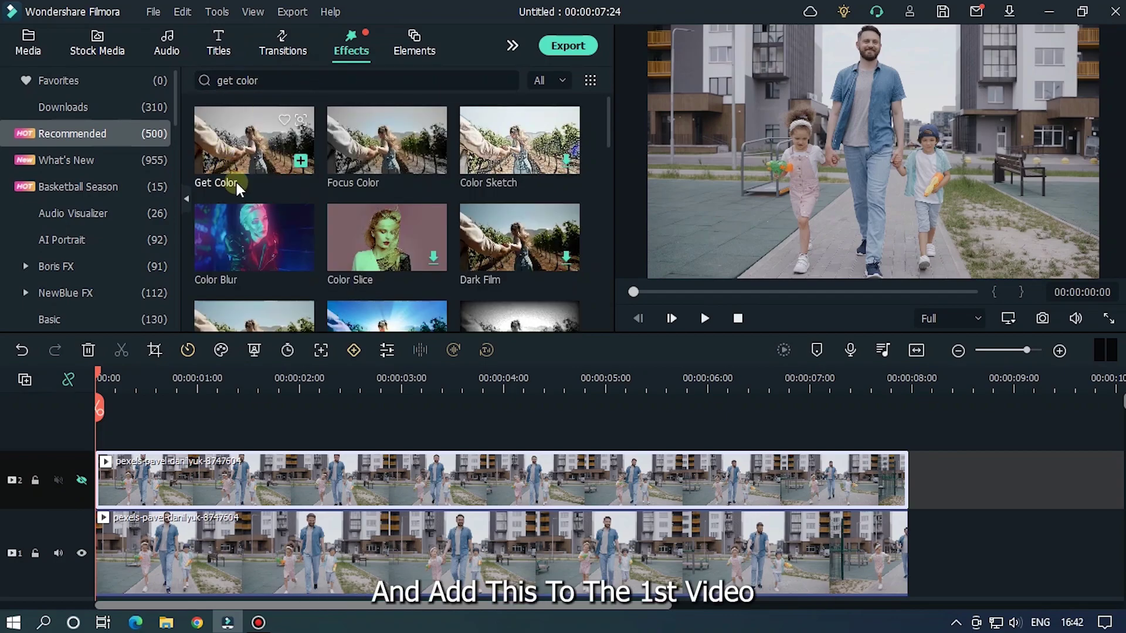
left_click_drag(237, 176, 163, 560)
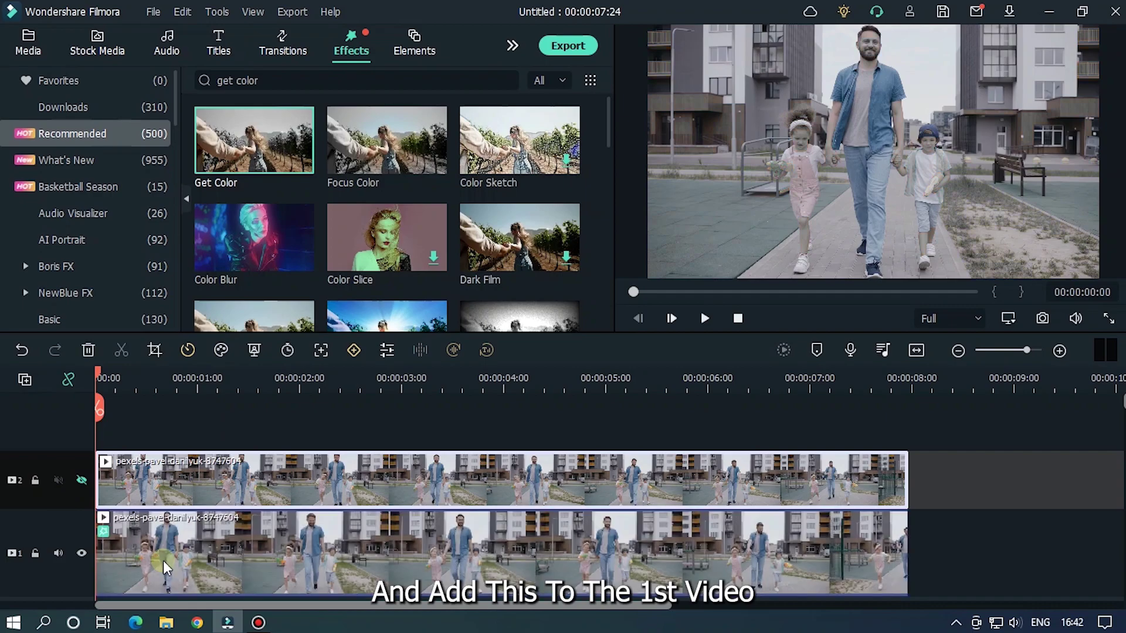
- Set Get Color's DecolorPosX, DecolorPosY and Radius to 0 and confirm
double_click(174, 556)
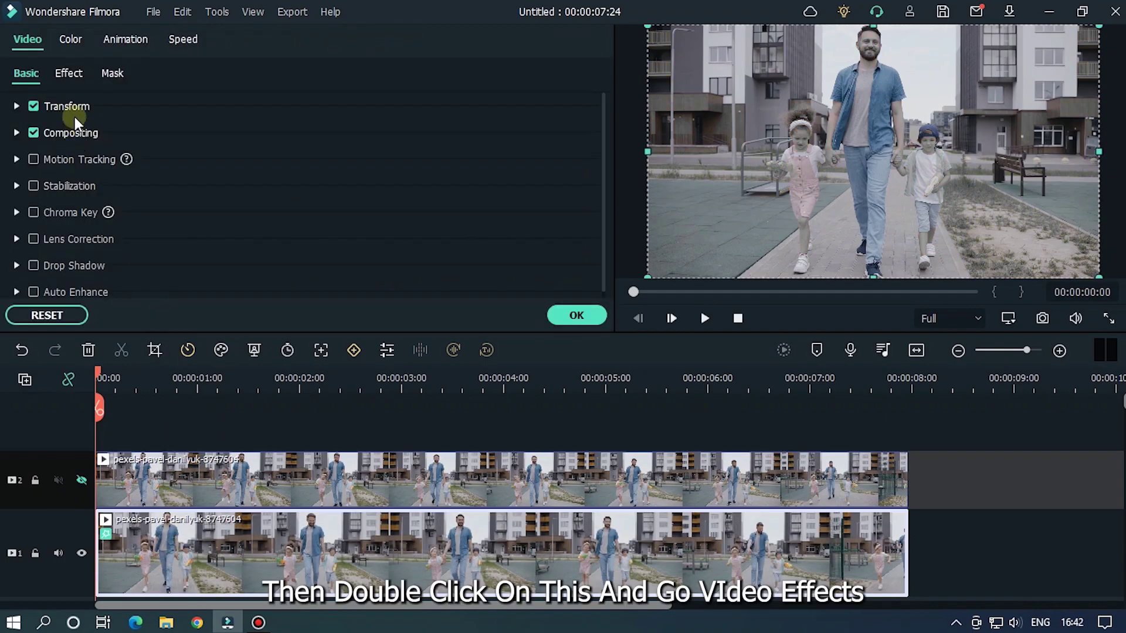
left_click(69, 72)
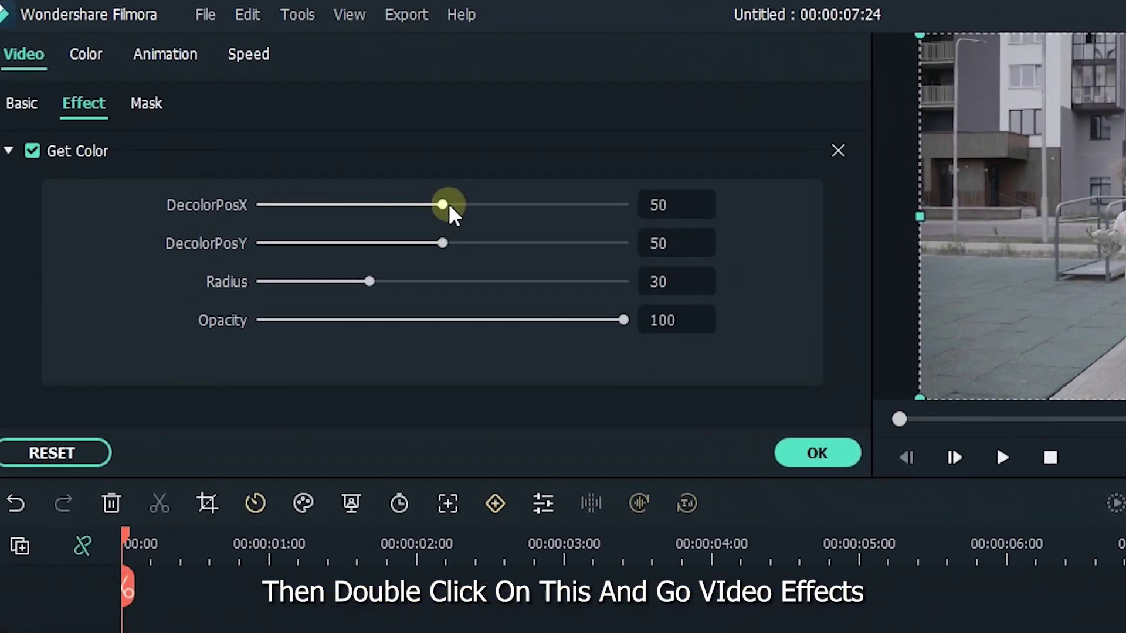
left_click_drag(373, 168, 273, 169)
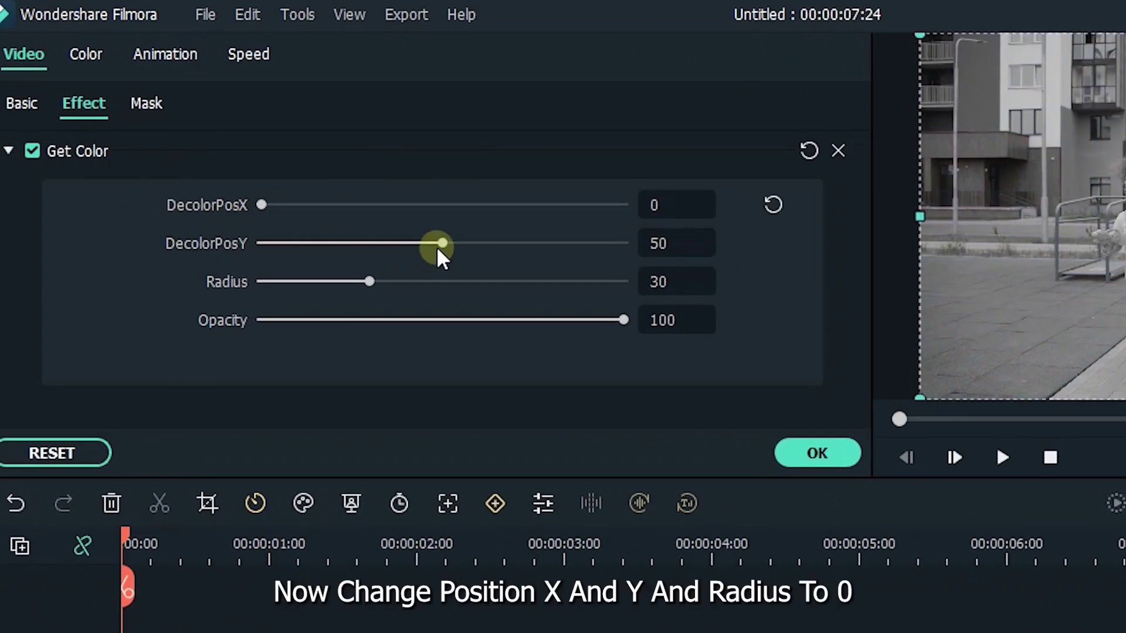
left_click_drag(446, 243, 248, 260)
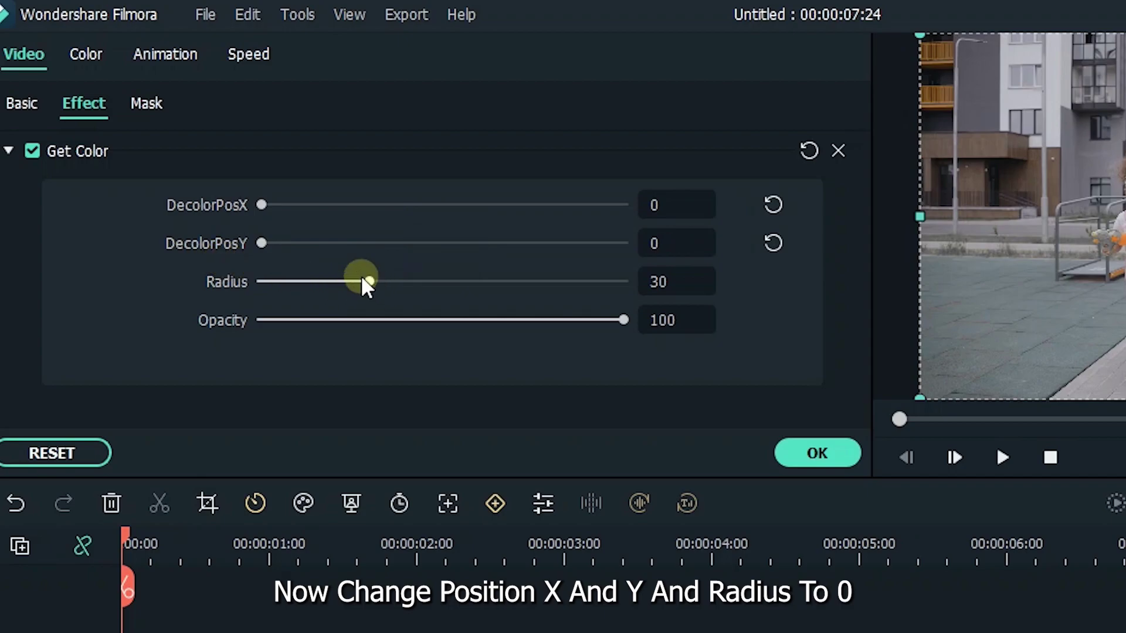
left_click_drag(365, 282, 235, 288)
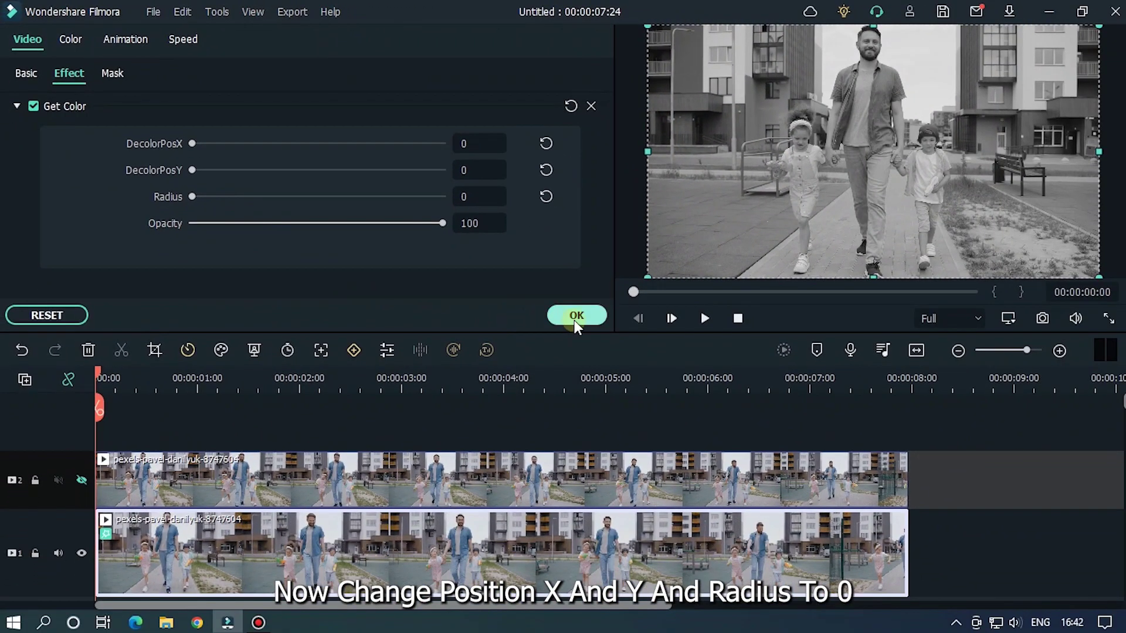
left_click(575, 317)
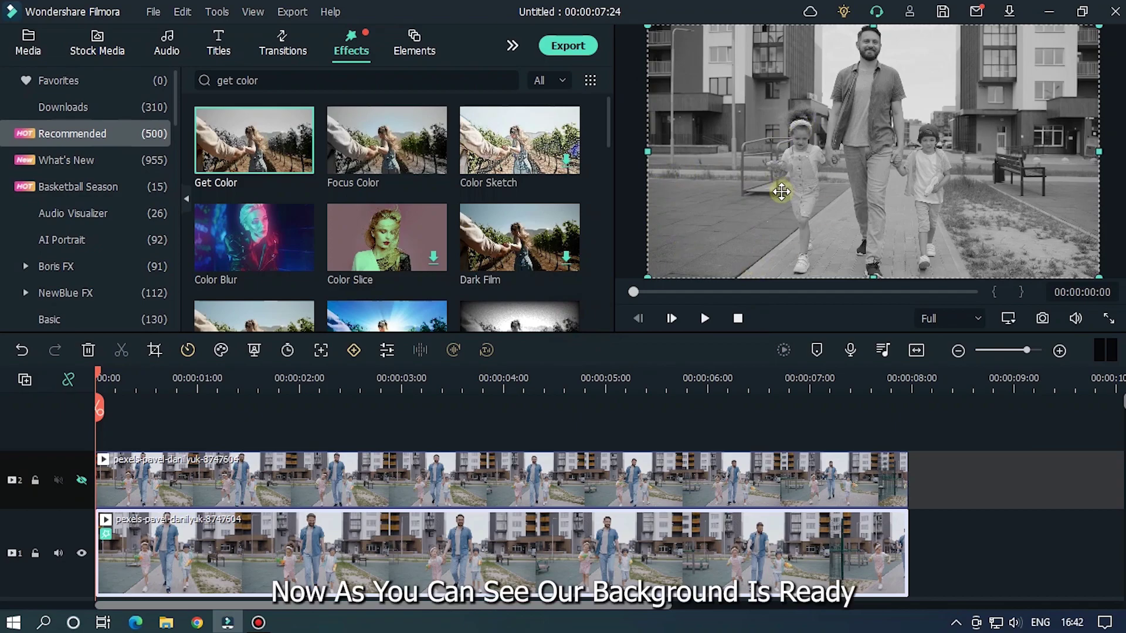
- Unhide the upper track and apply a Double line mask to its clip
left_click(83, 482)
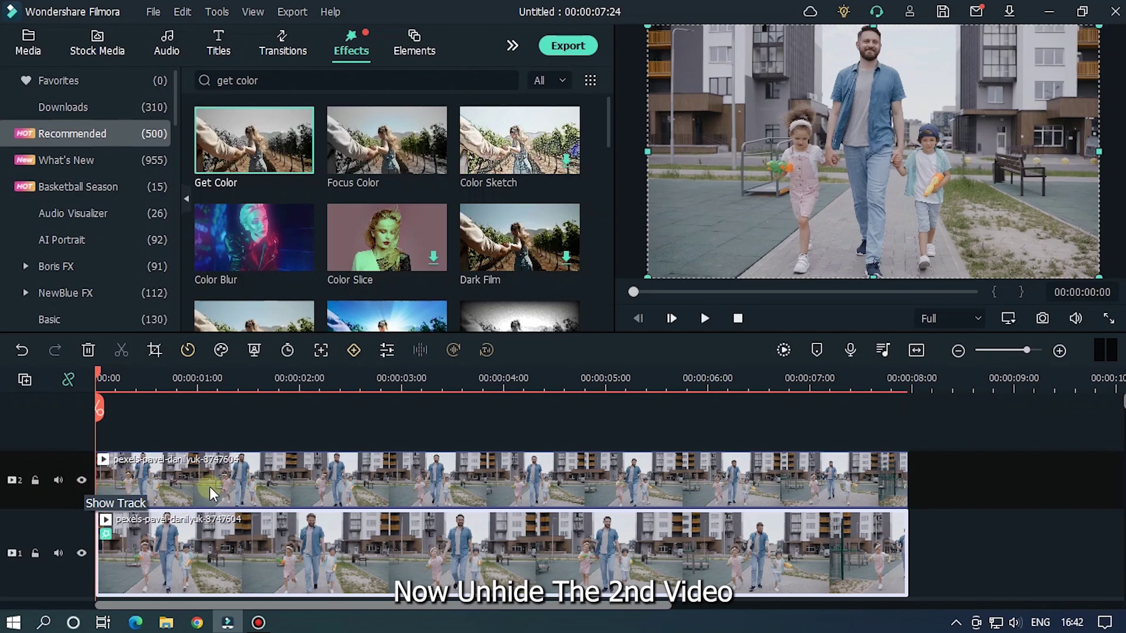
double_click(294, 484)
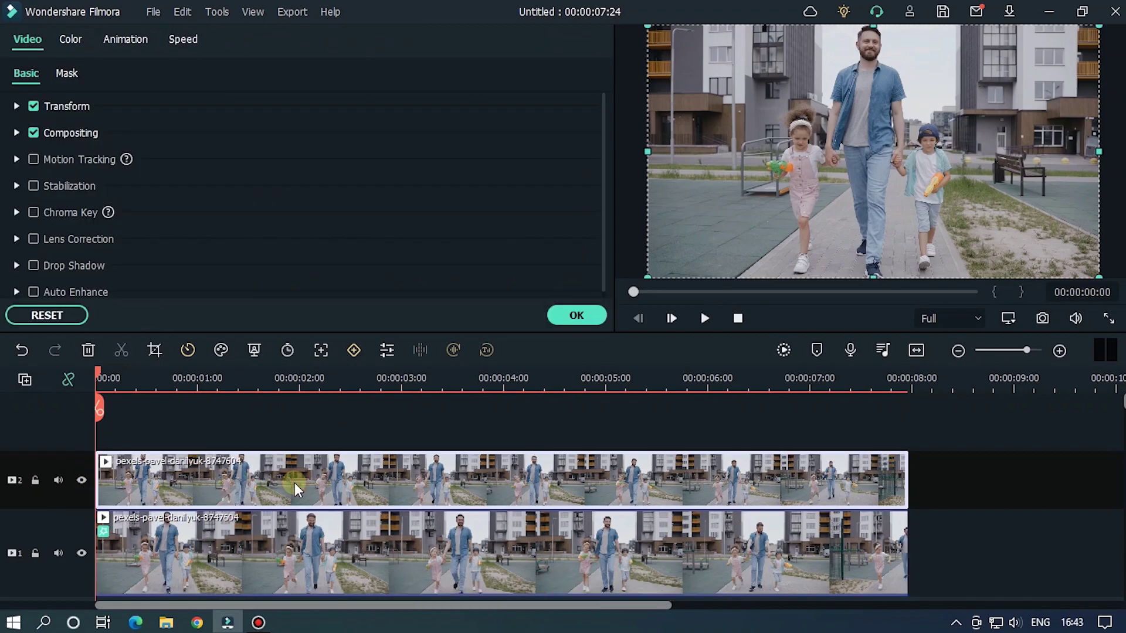
left_click(77, 76)
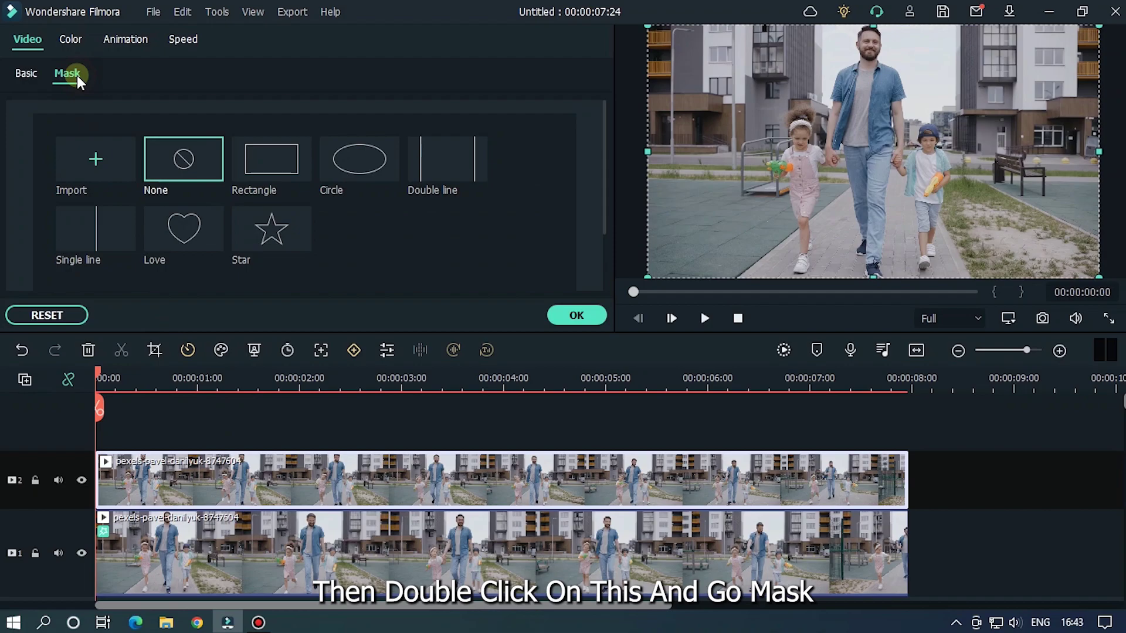
left_click(445, 166)
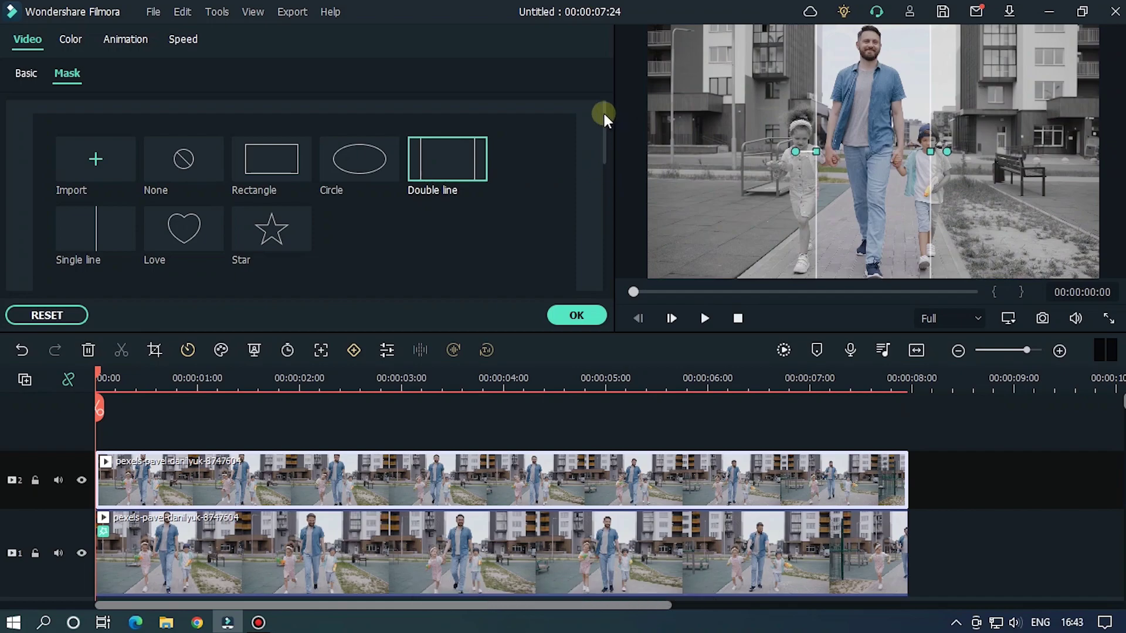
- Rotate the Double line mask to 90° with width 30 and confirm
left_click_drag(604, 114, 606, 198)
left_click(234, 133)
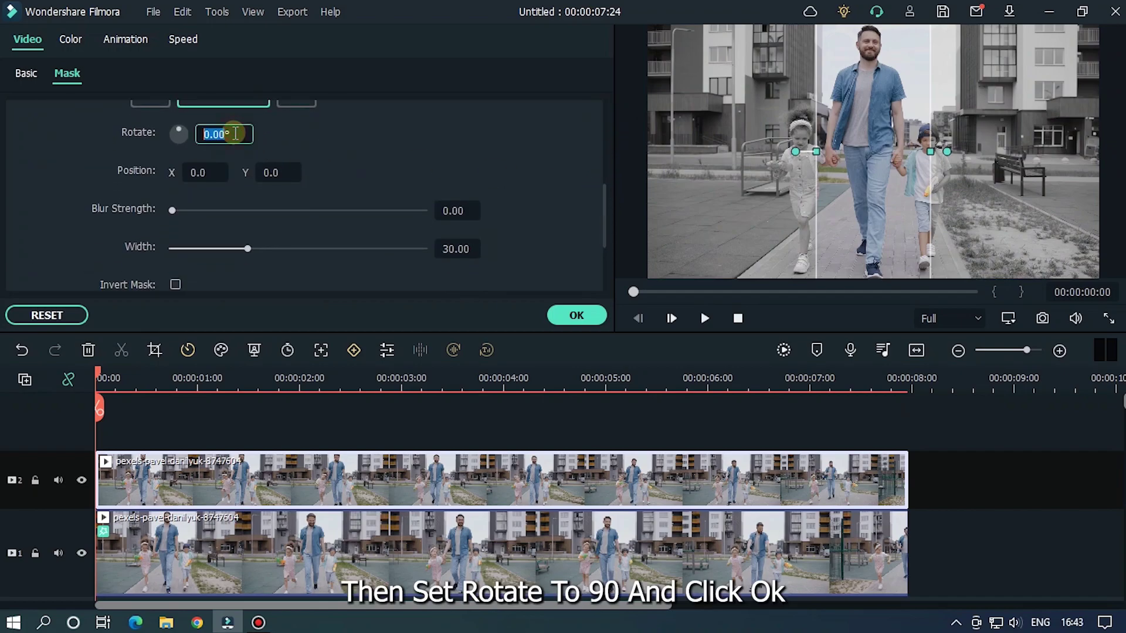
type("90")
key("Return")
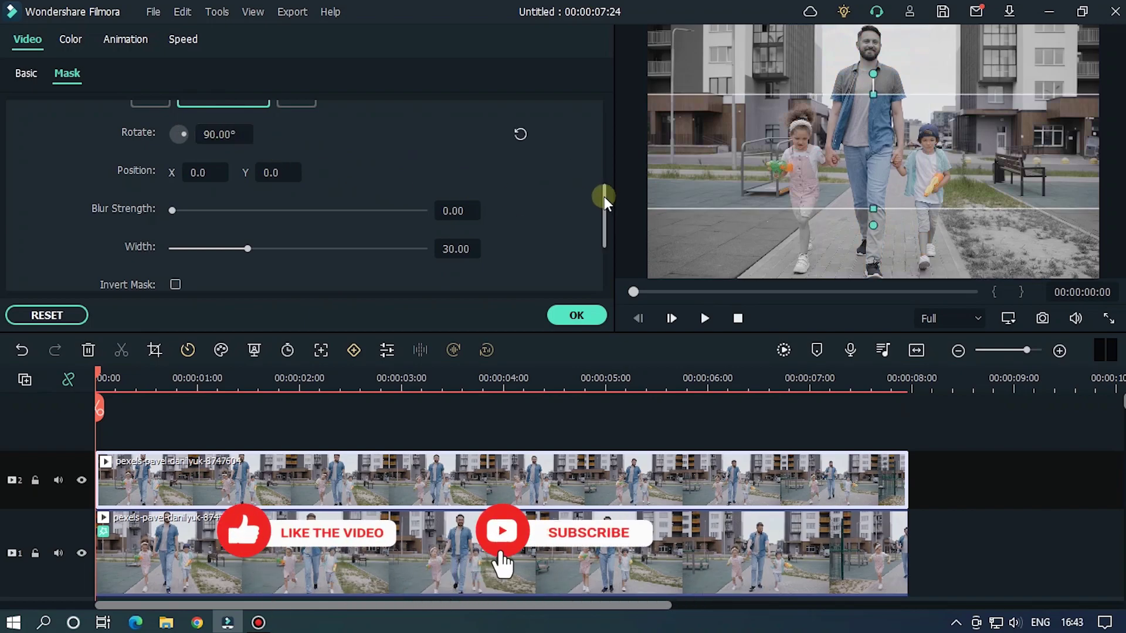
left_click_drag(603, 191, 596, 238)
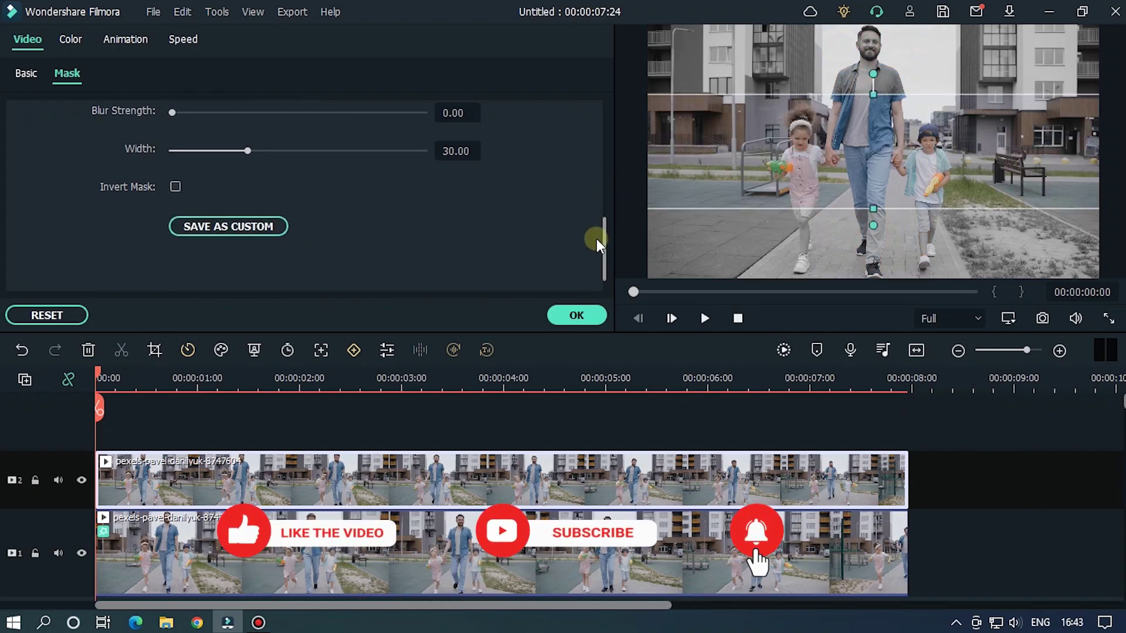
left_click(576, 315)
- Set the bottom grayscale clip's Transform Scale Y to 150% and apply
double_click(360, 547)
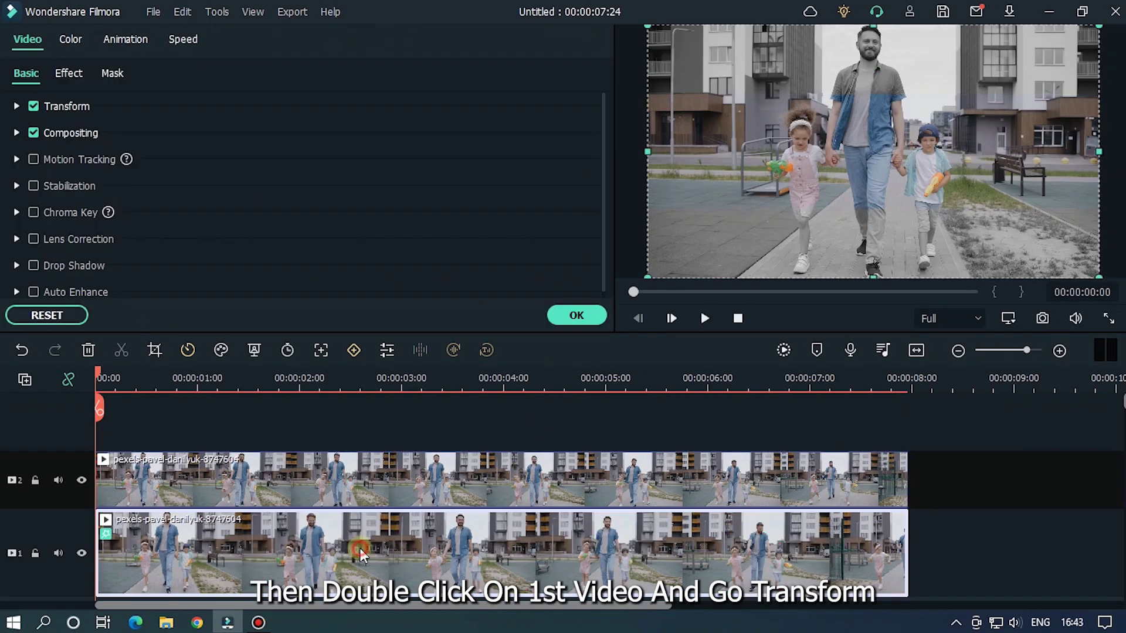
left_click(17, 106)
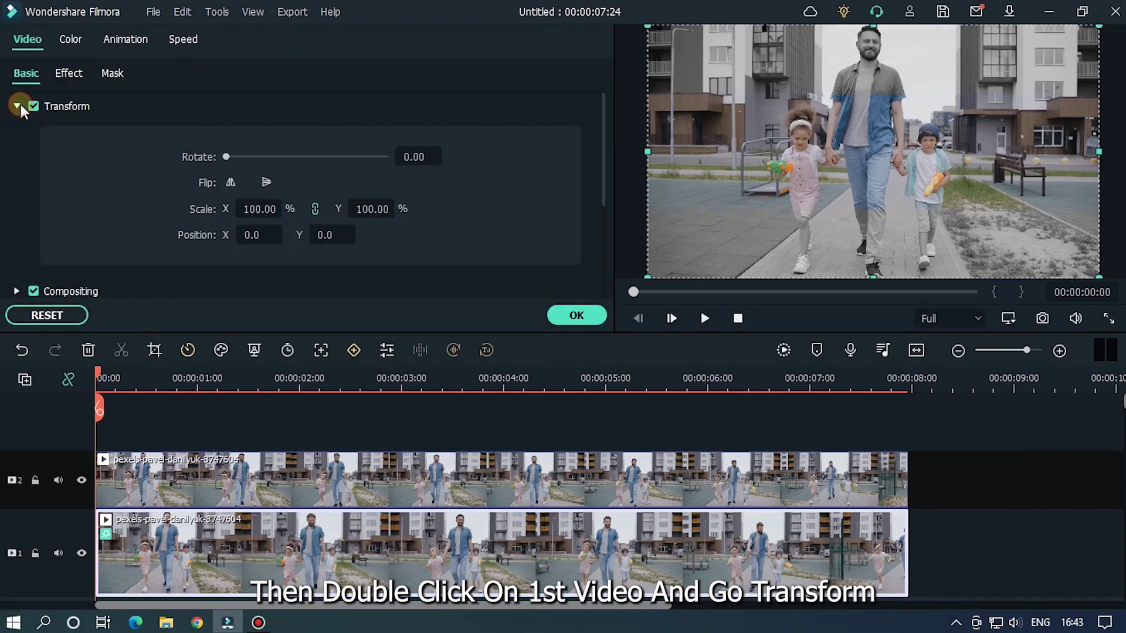
left_click(371, 211)
type("1")
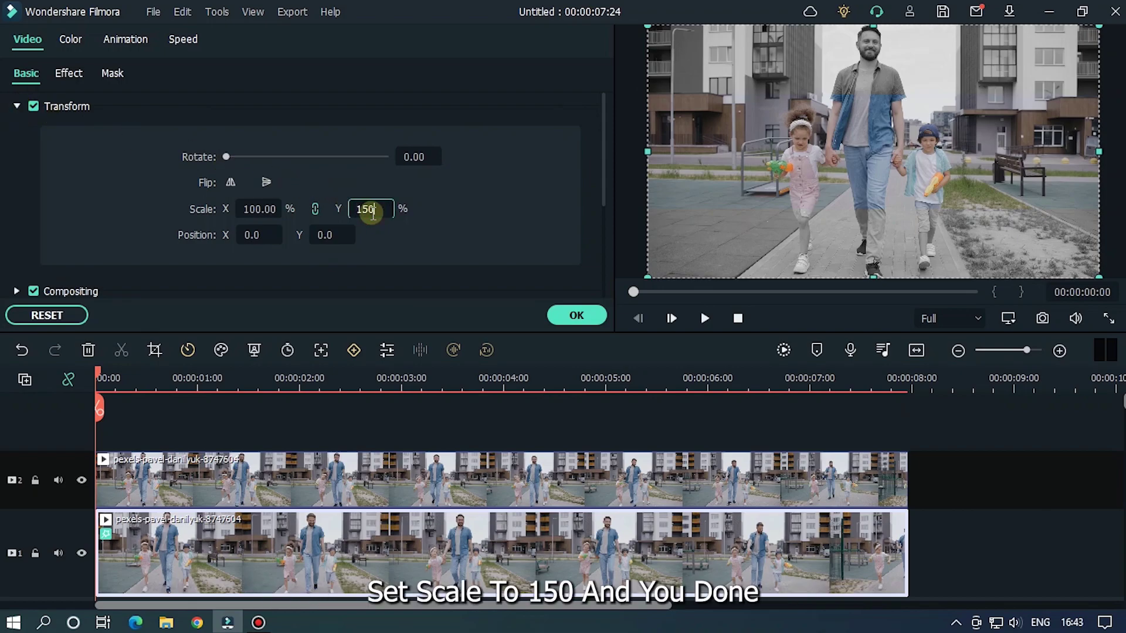
type("50")
key("Return")
left_click(603, 315)
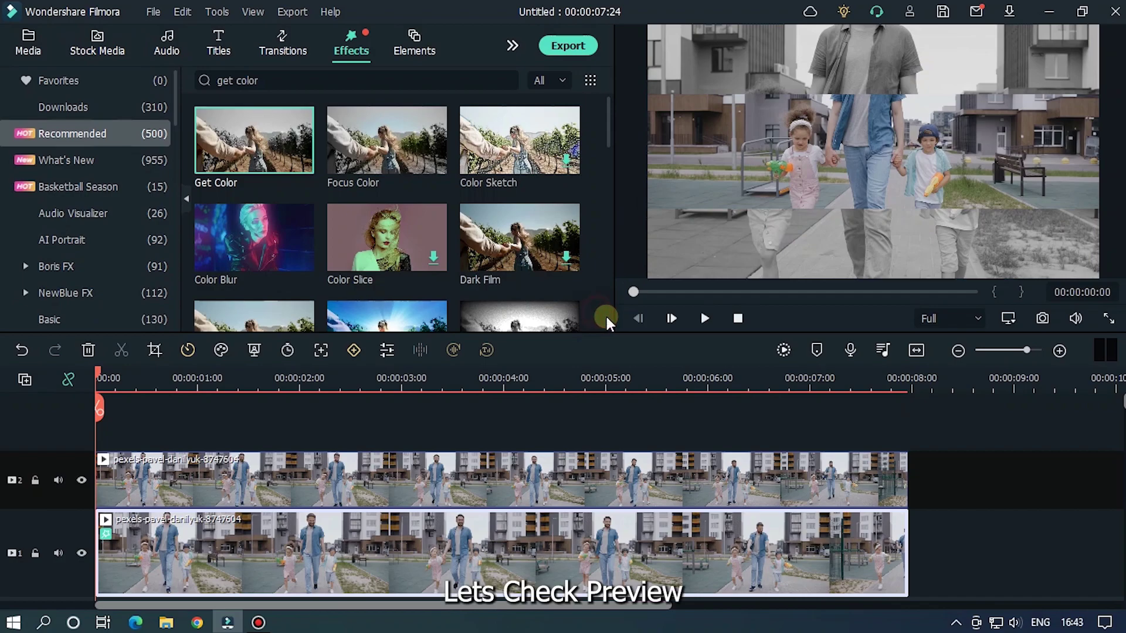
- Play the horizontal split effect, then rewind the playhead to the start
key("space")
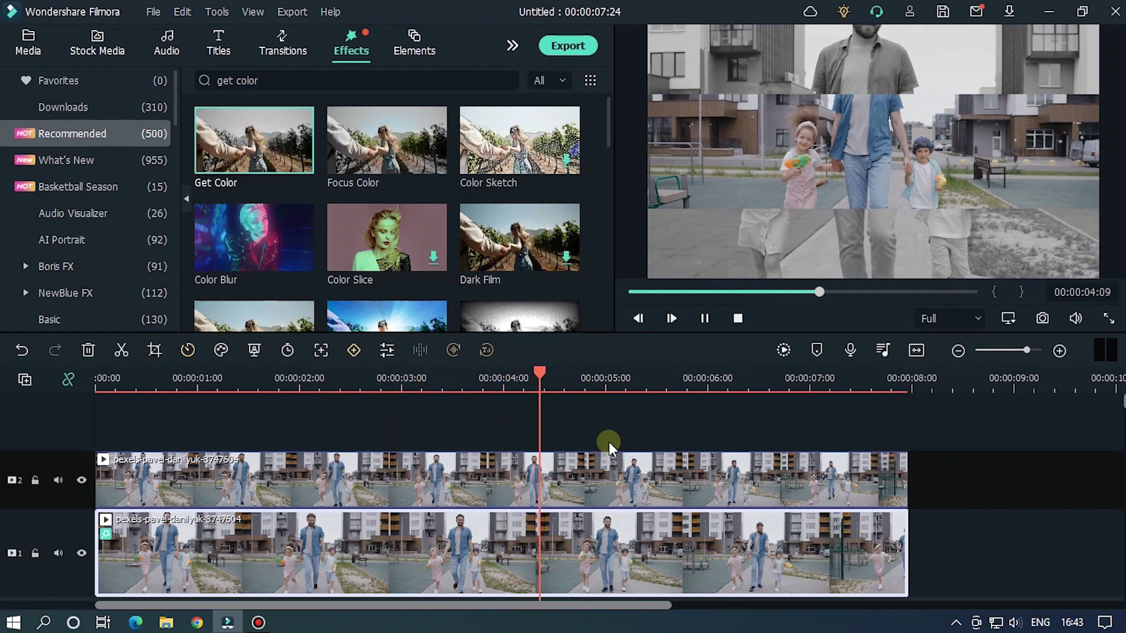
key("space")
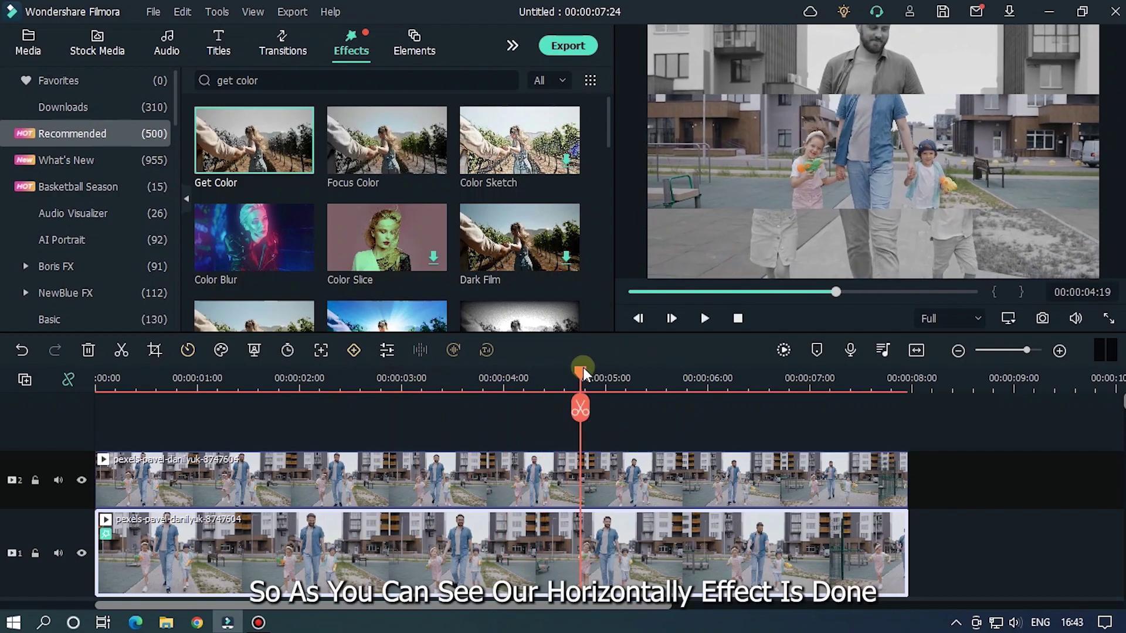
left_click_drag(584, 373, 79, 375)
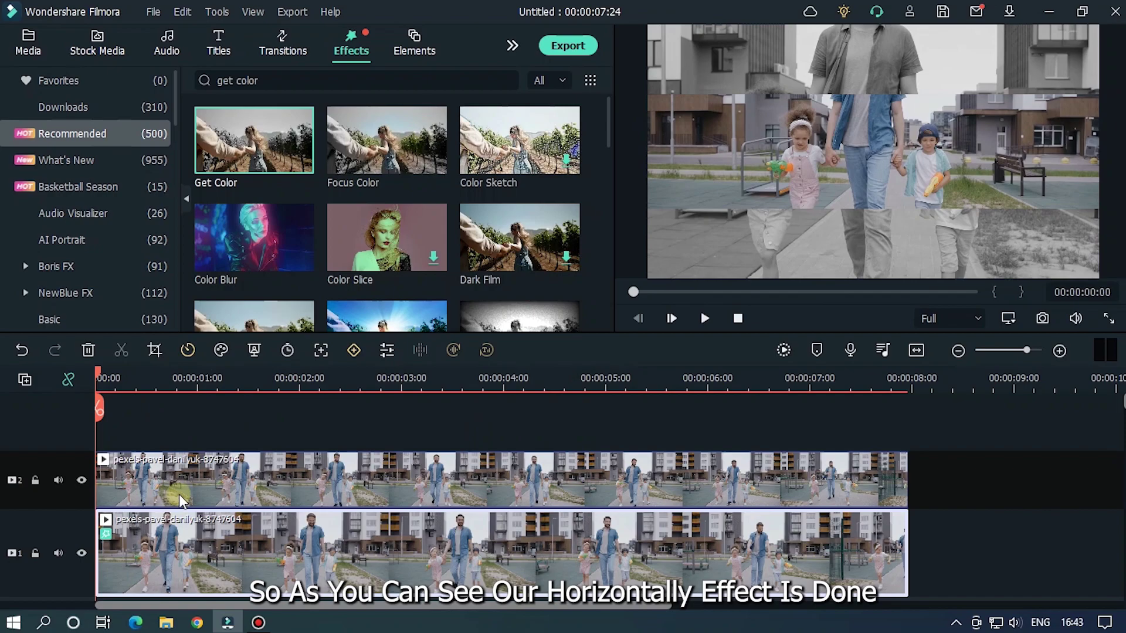
- Change the top clip's mask rotation to 180° and confirm
double_click(195, 475)
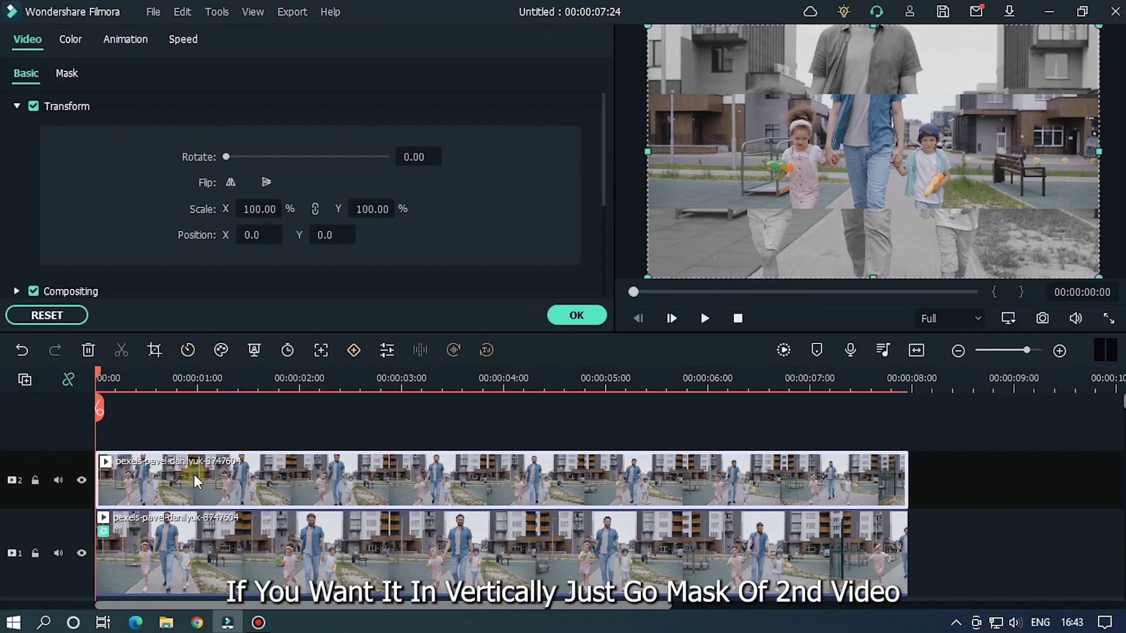
left_click(65, 79)
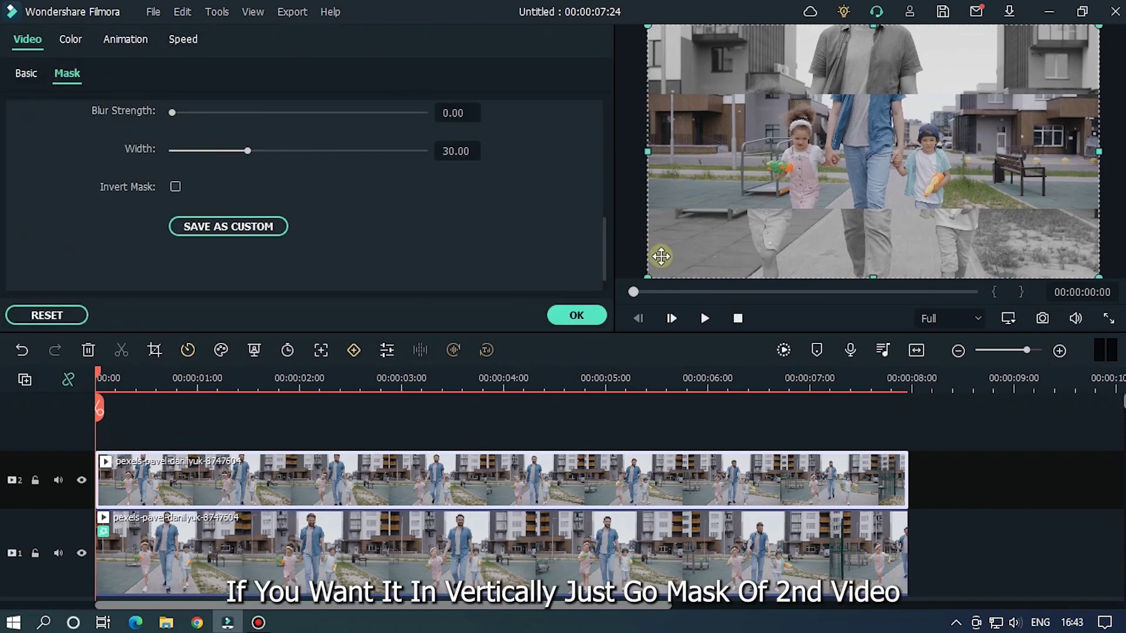
left_click_drag(605, 244, 604, 182)
left_click(210, 213)
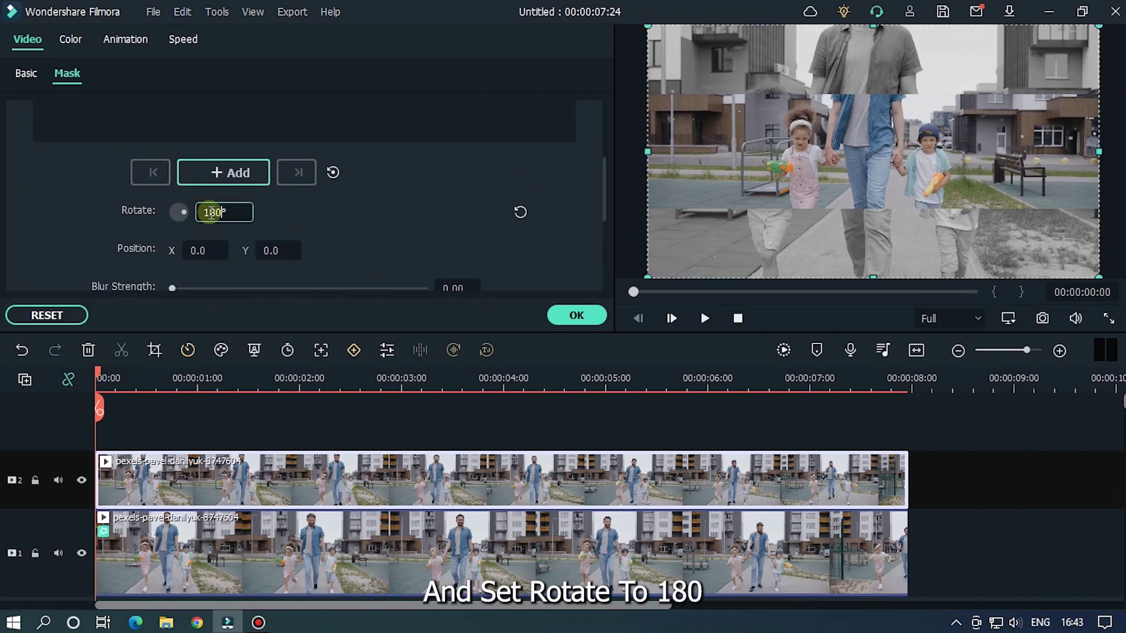
key("Return")
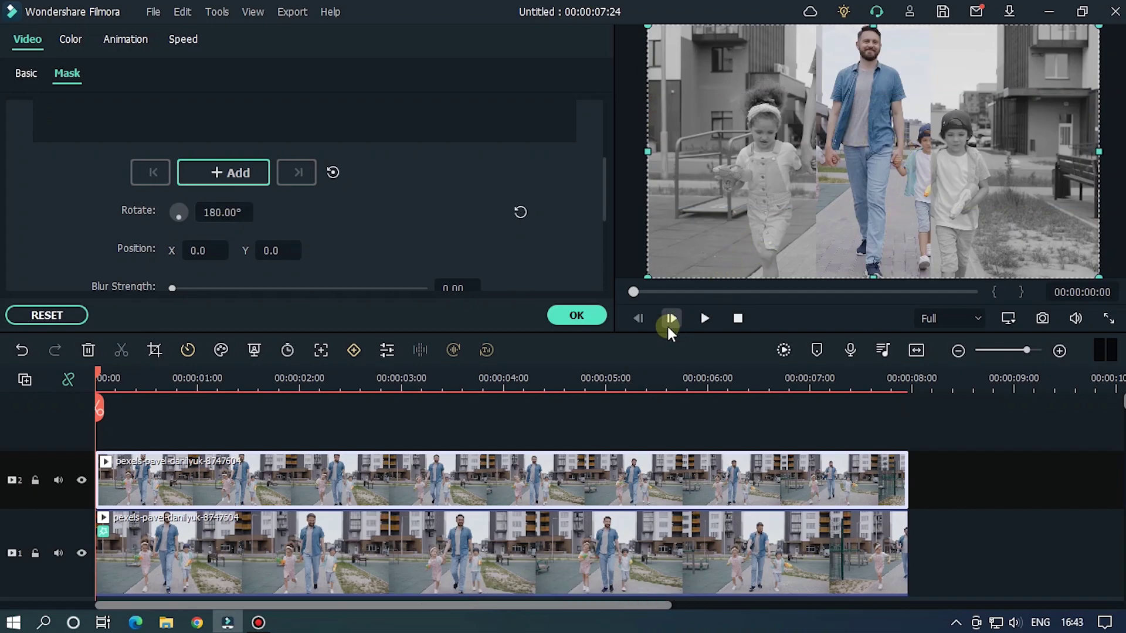
left_click(594, 320)
- Play the vertical colour strip effect and return to the start
key("space")
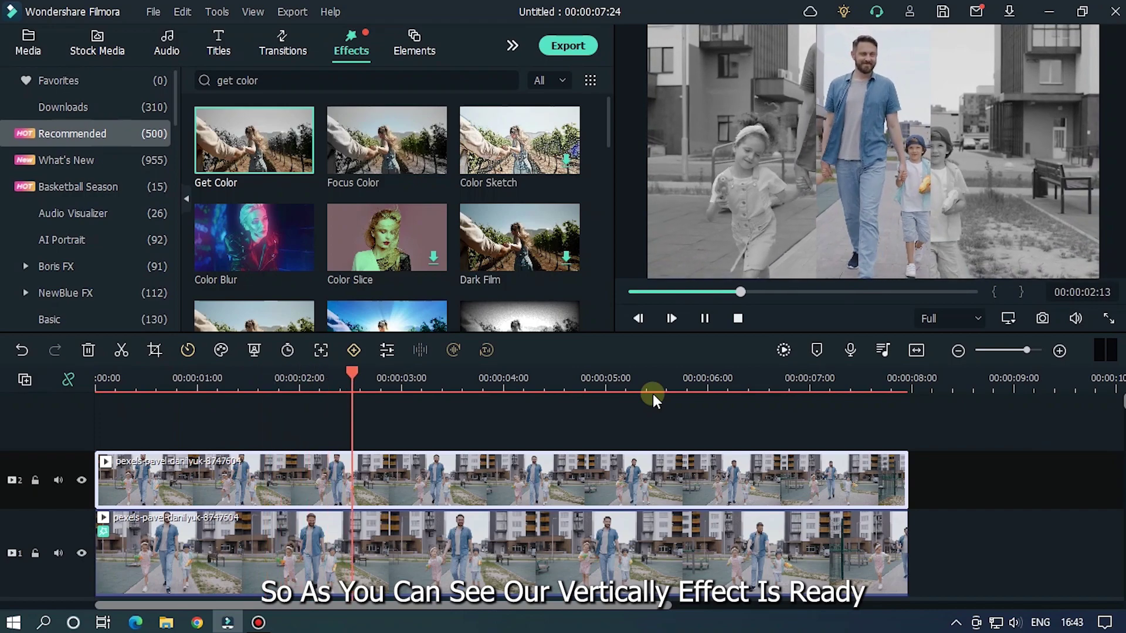
key("space")
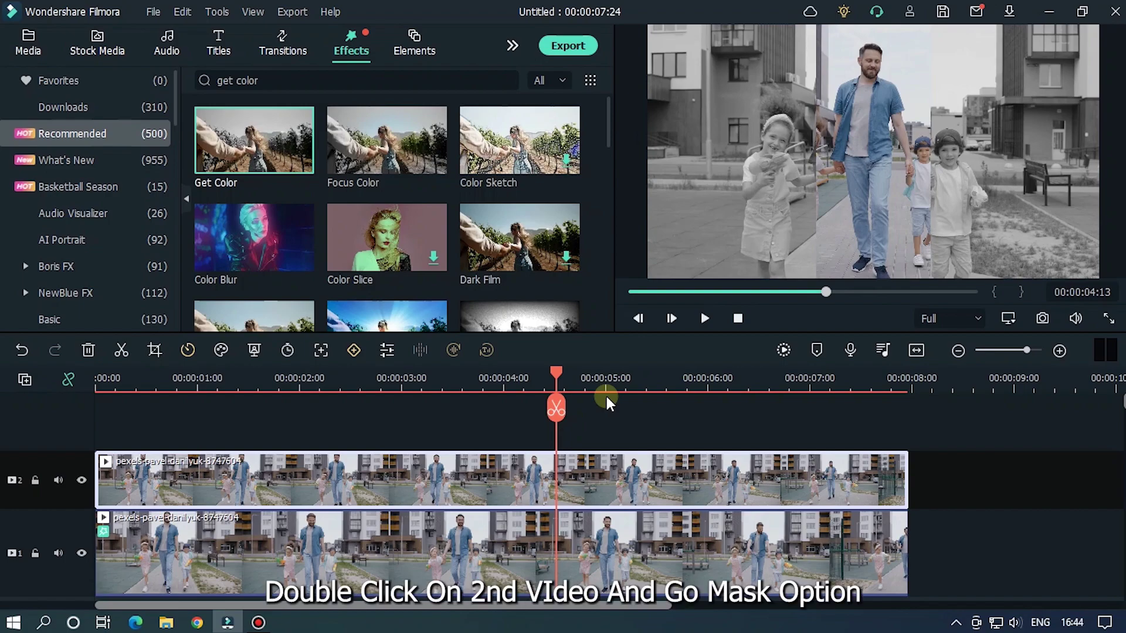
key("Home")
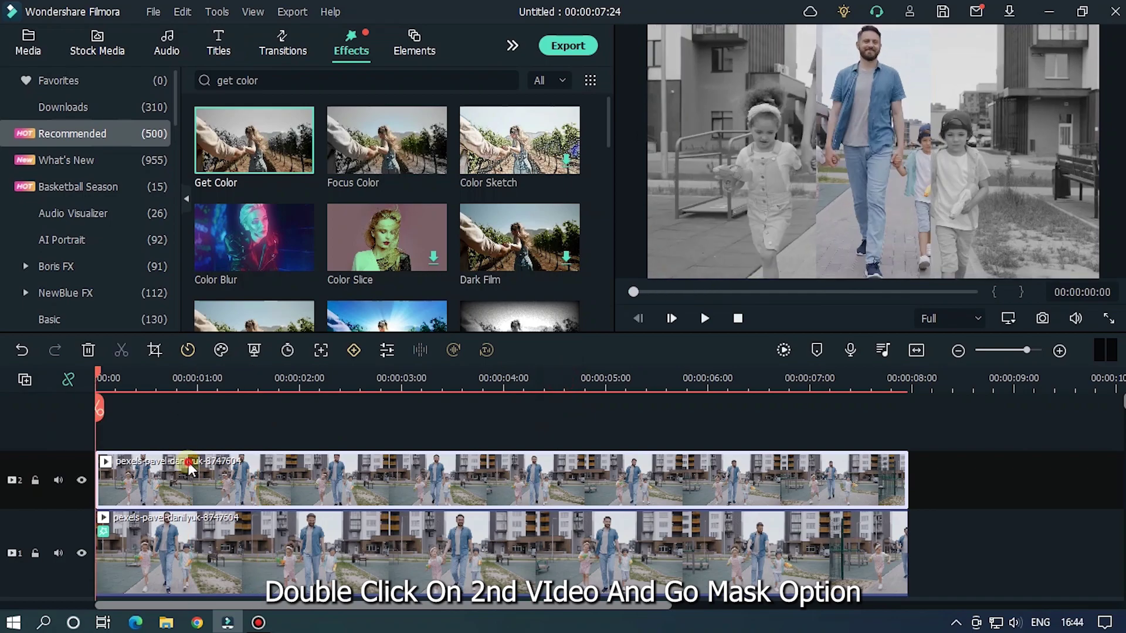
- Set the top clip's mask rotation to 90° and add a keyframe at 00:00:02:19
double_click(188, 462)
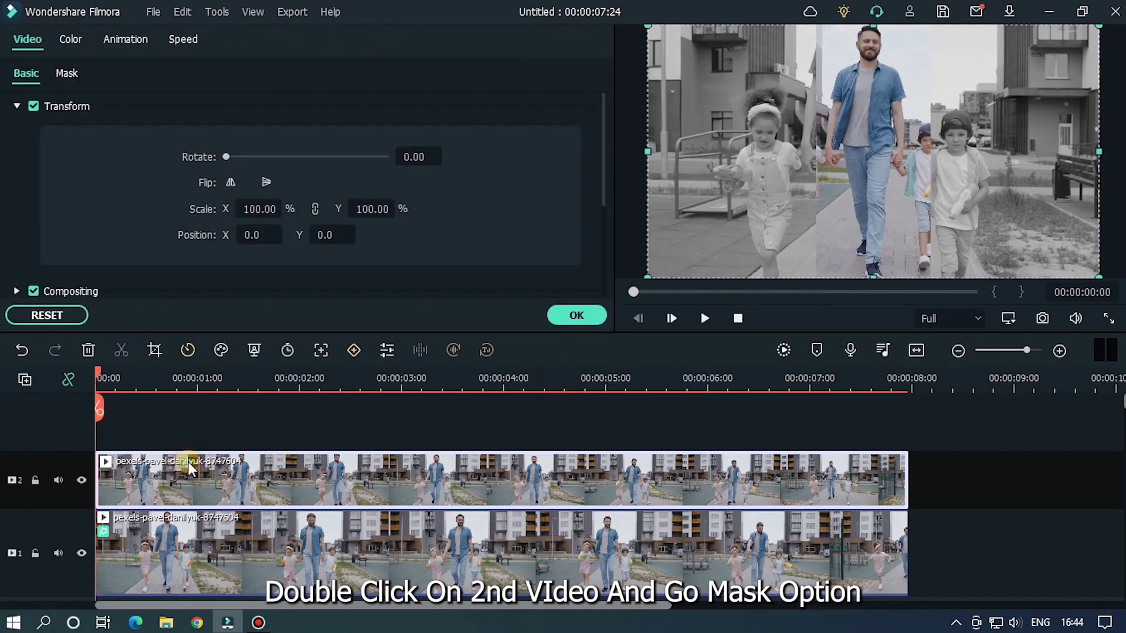
left_click(66, 75)
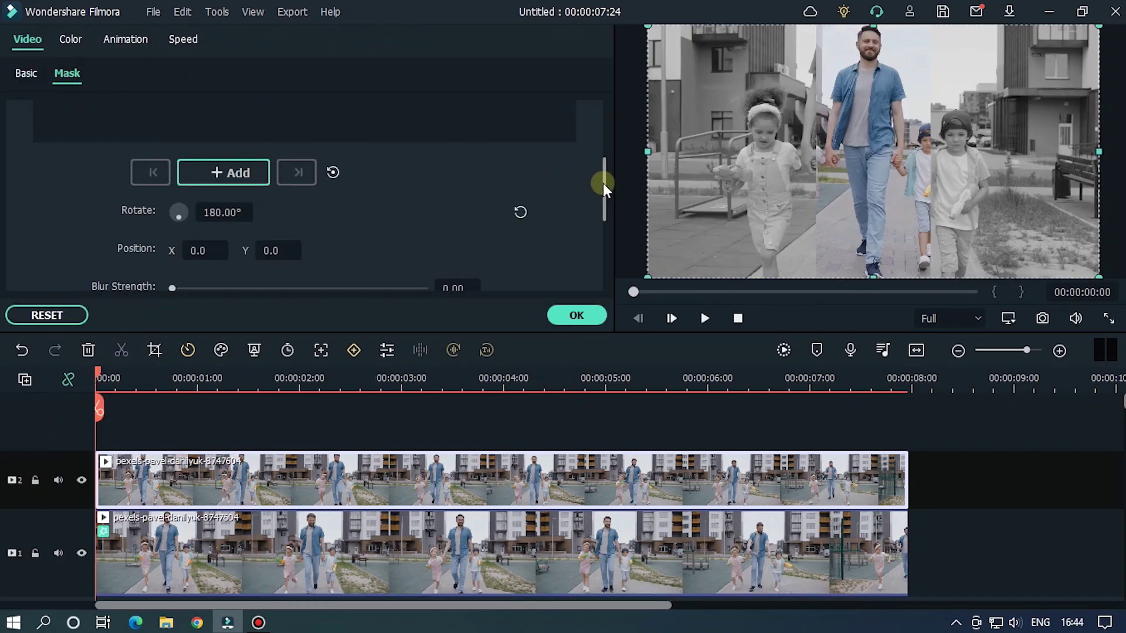
left_click(219, 218)
type("90")
key("Return")
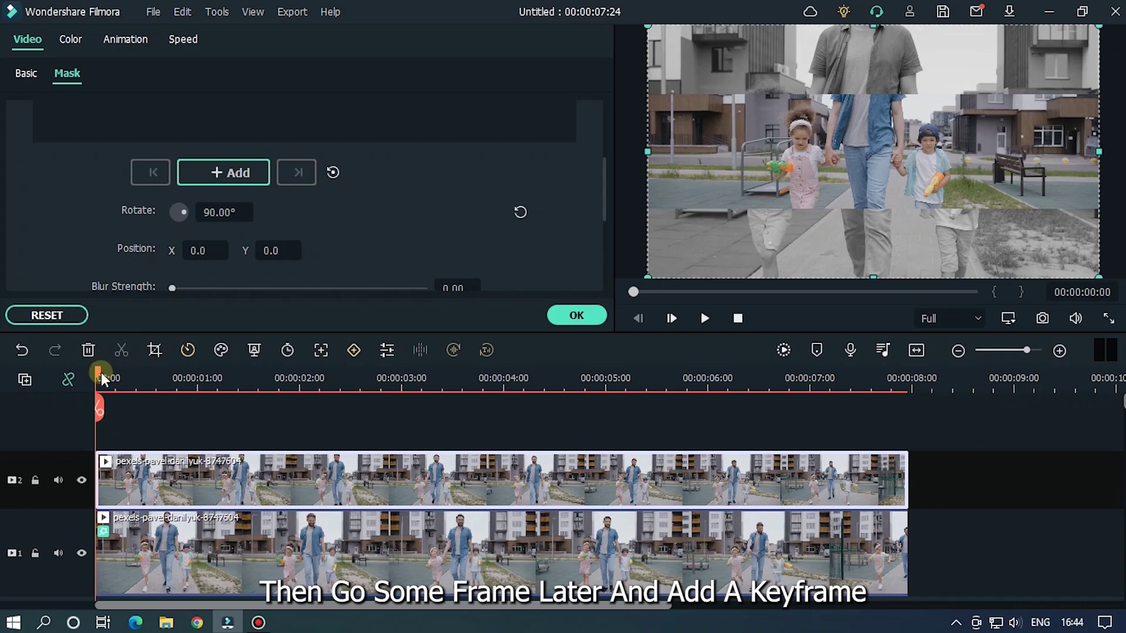
left_click_drag(101, 373, 376, 398)
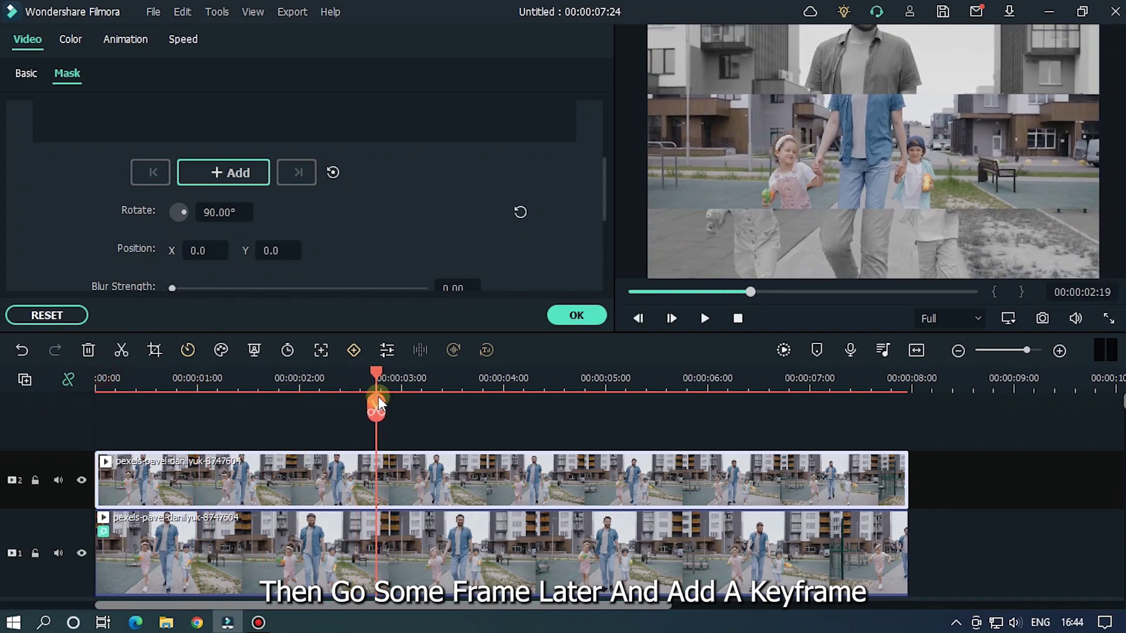
left_click(229, 170)
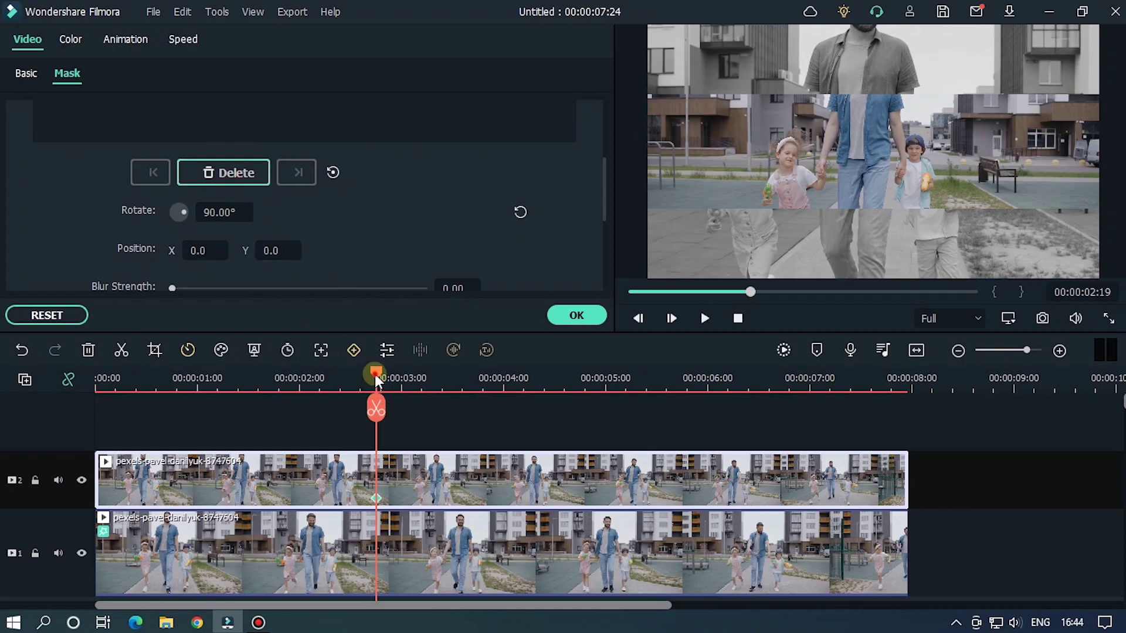
- Add a 180° mask rotation keyframe at 00:00:03:21, then return to the start
left_click_drag(376, 380, 487, 380)
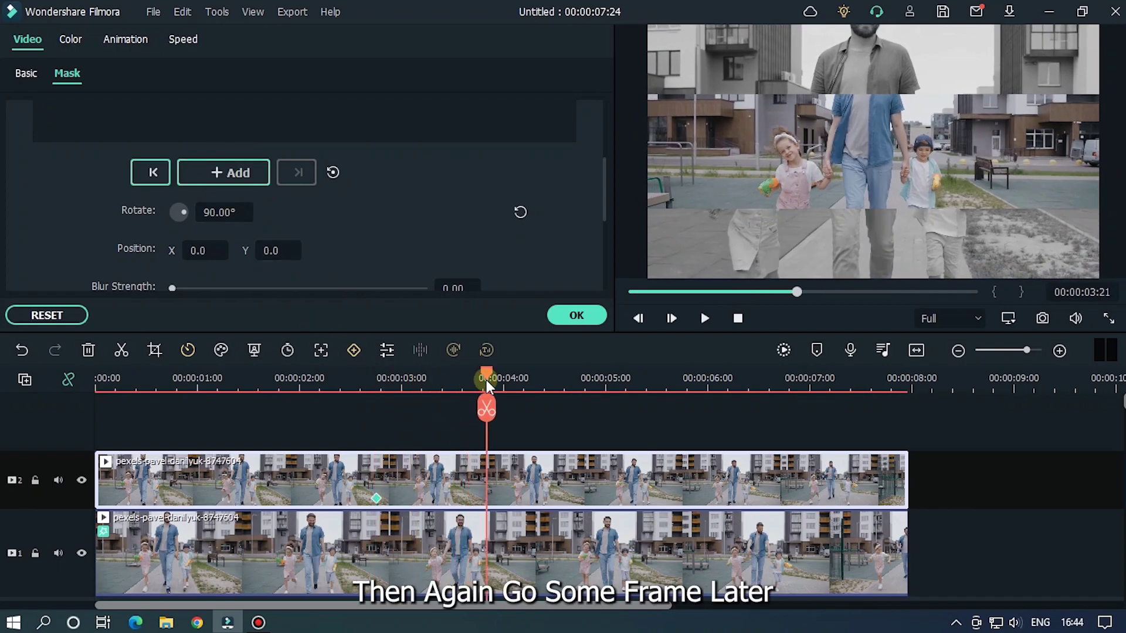
double_click(225, 213)
type("18")
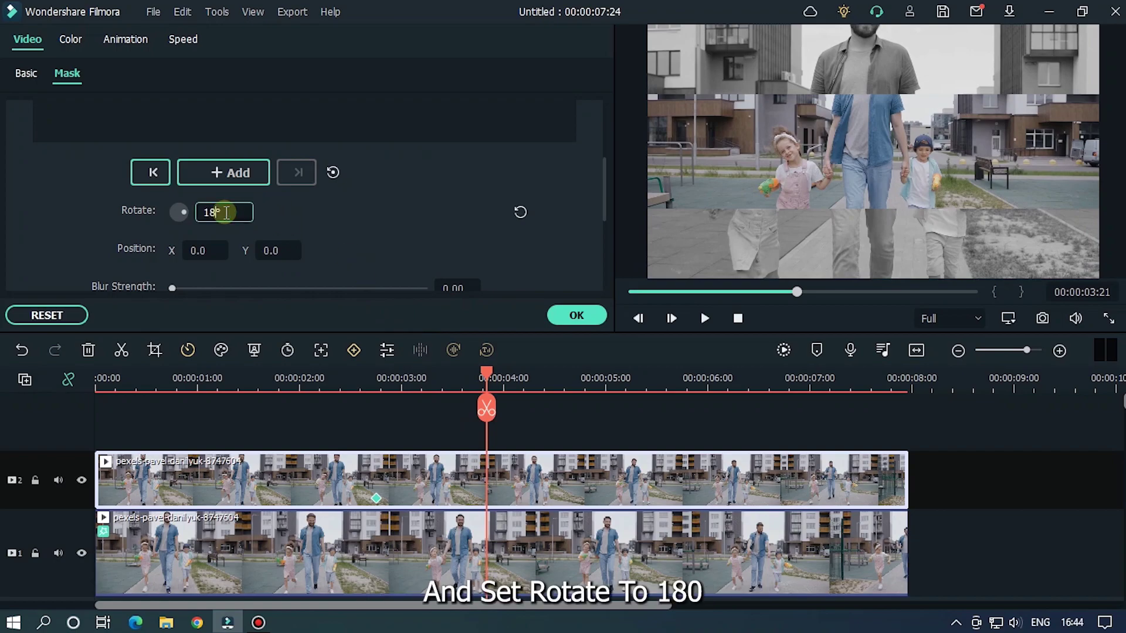
type("0")
key("Return")
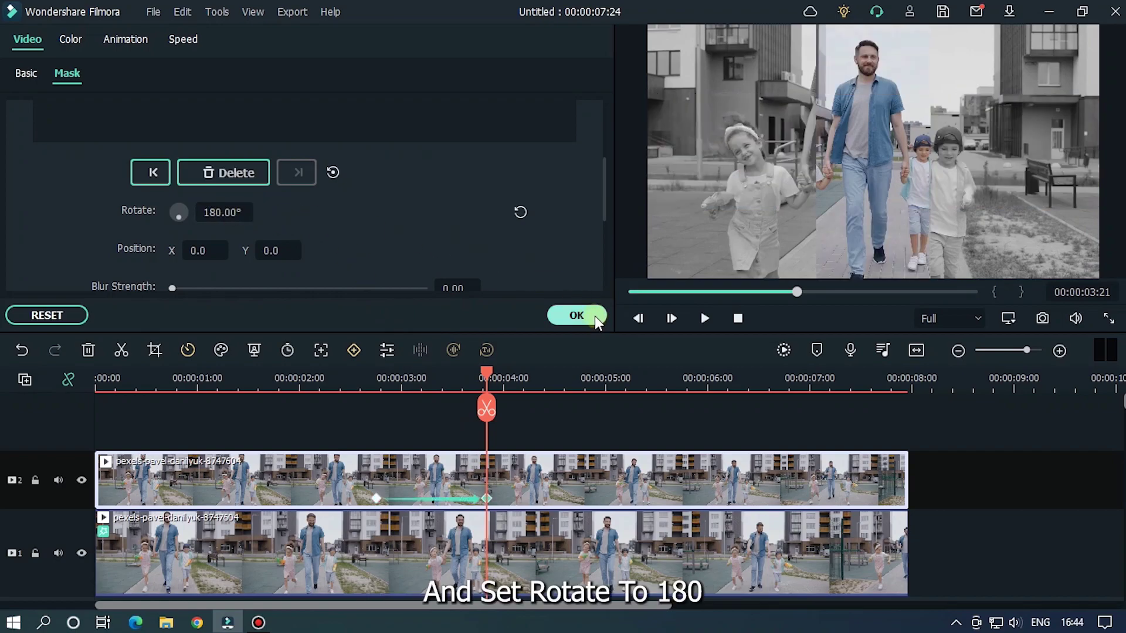
left_click(685, 292)
left_click(630, 292)
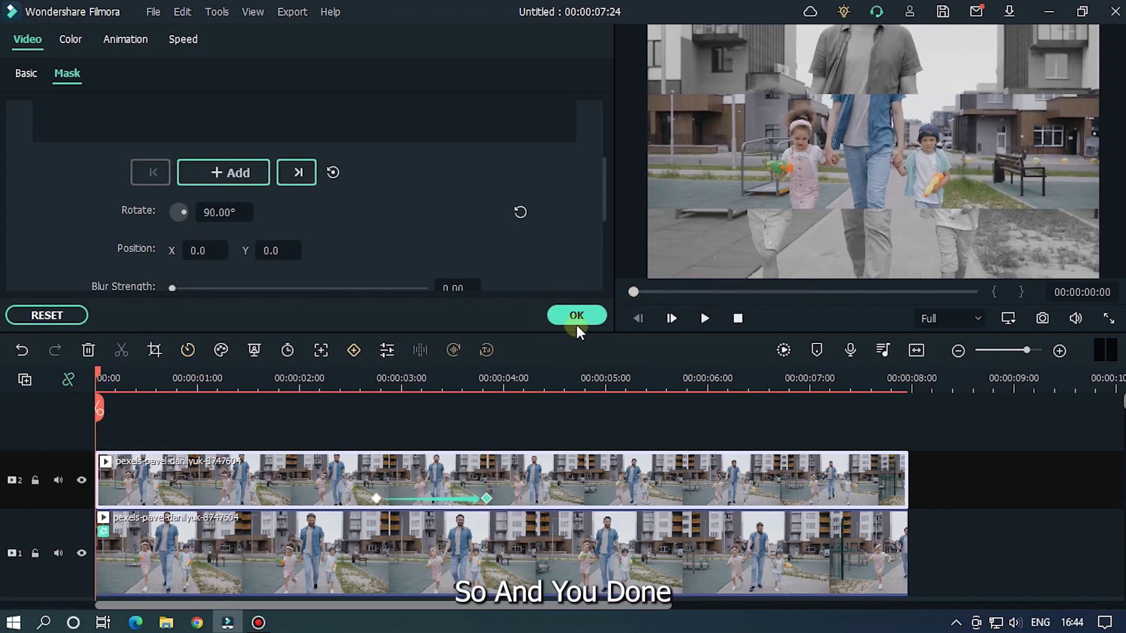
- Play back the animated mask rotation and close the mask settings
key("space")
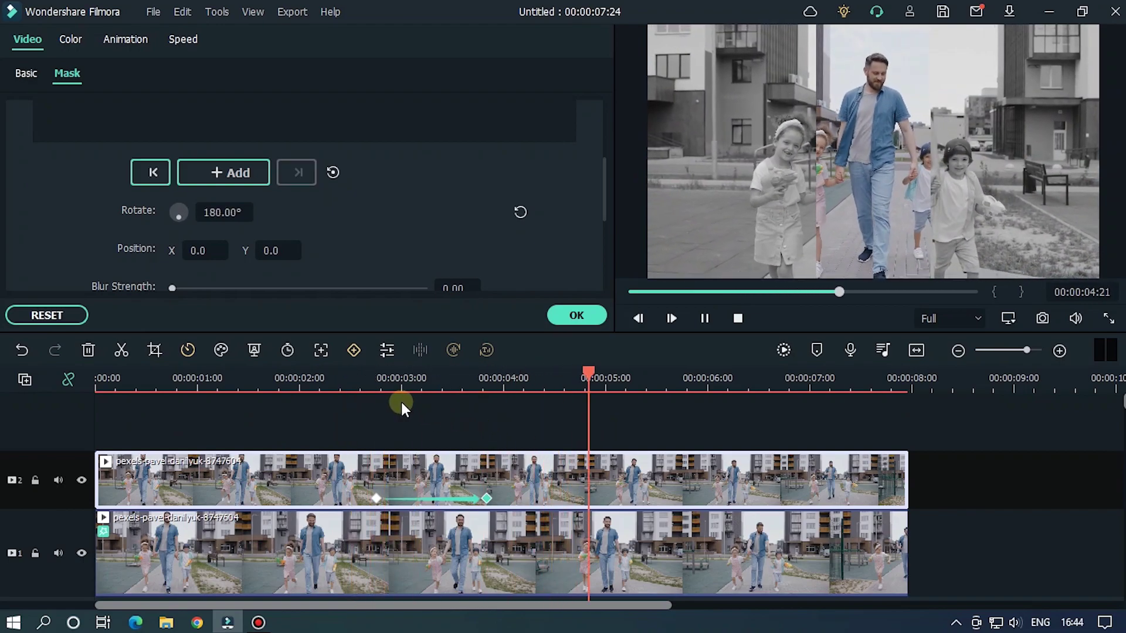
key("space")
left_click(380, 386)
key("space")
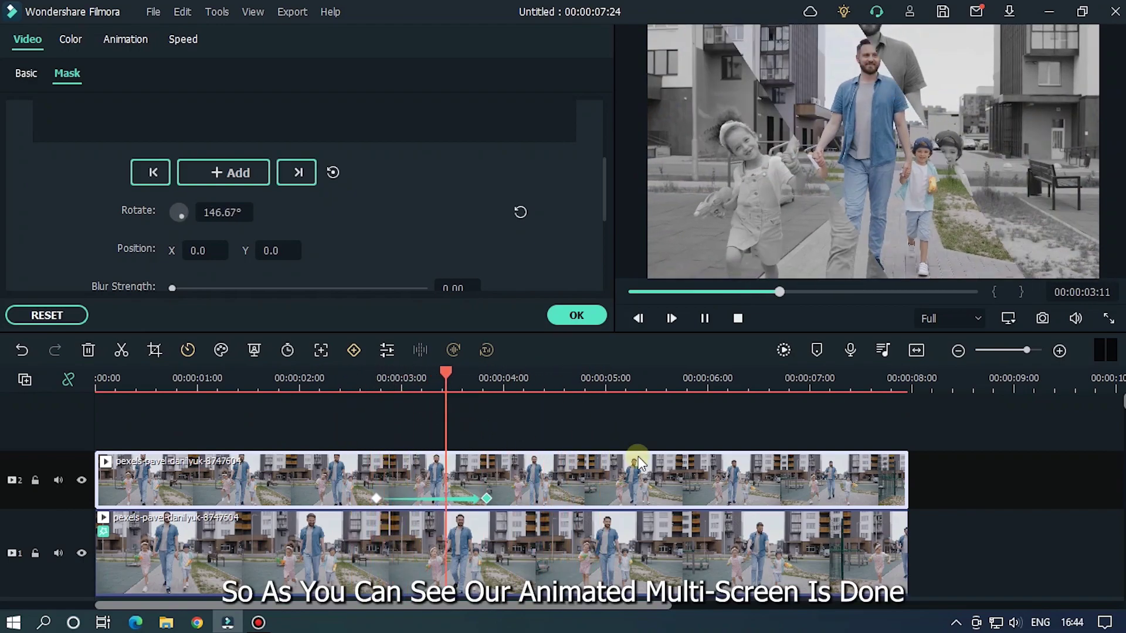
left_click(578, 316)
- Replay the finished effect from 00:00:01:00 and start an MP4 export named 'Multiframe'
left_click(28, 44)
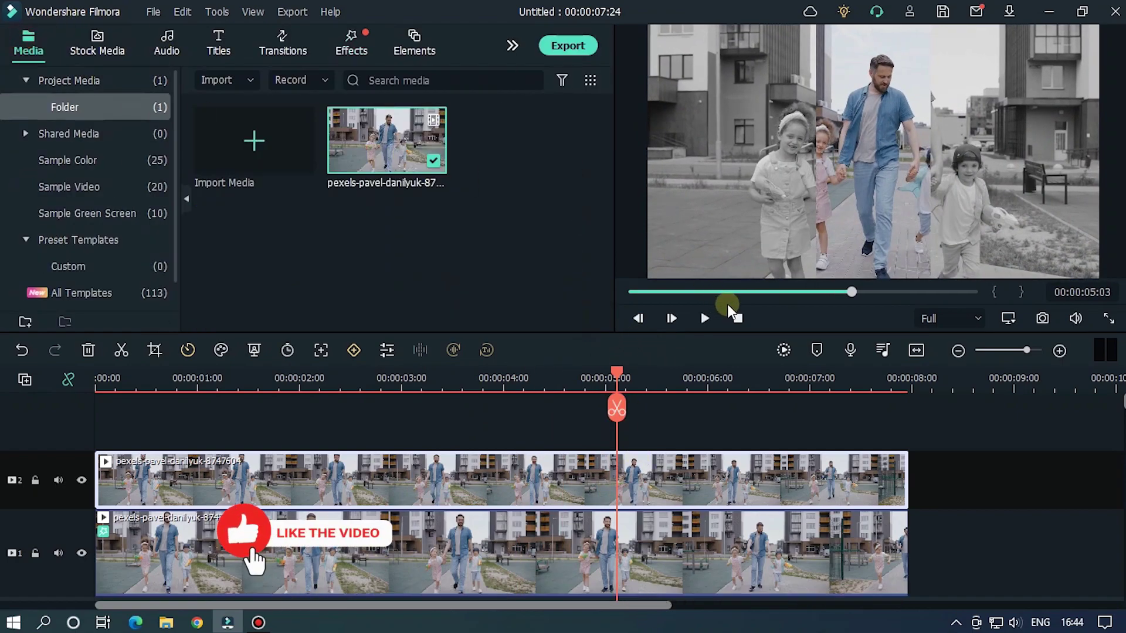
left_click(682, 292)
key("space")
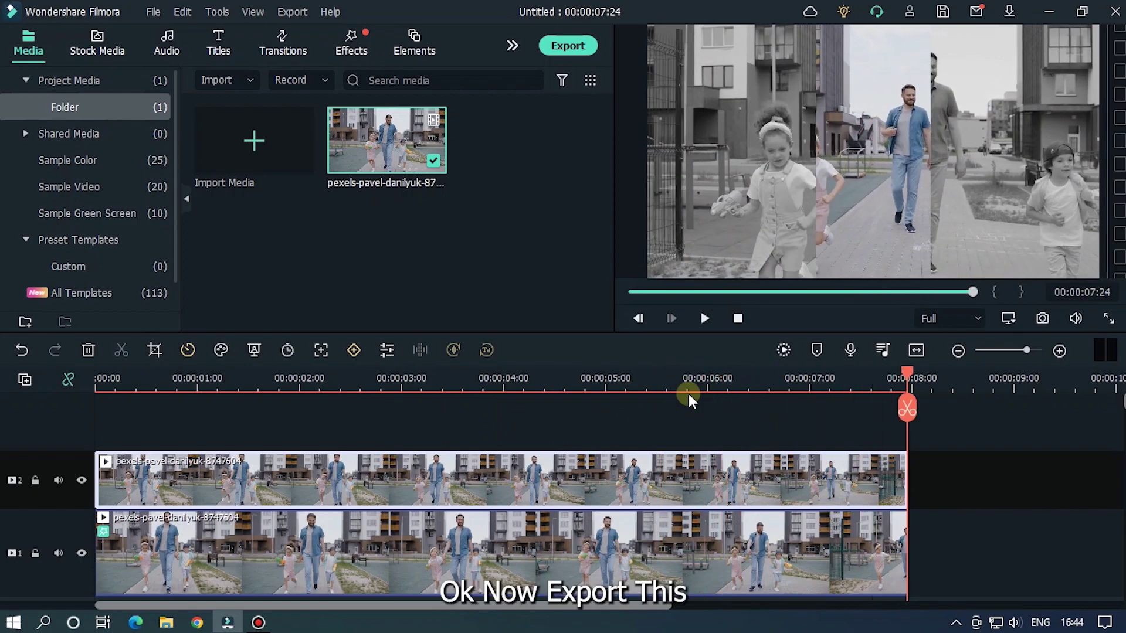
left_click(562, 50)
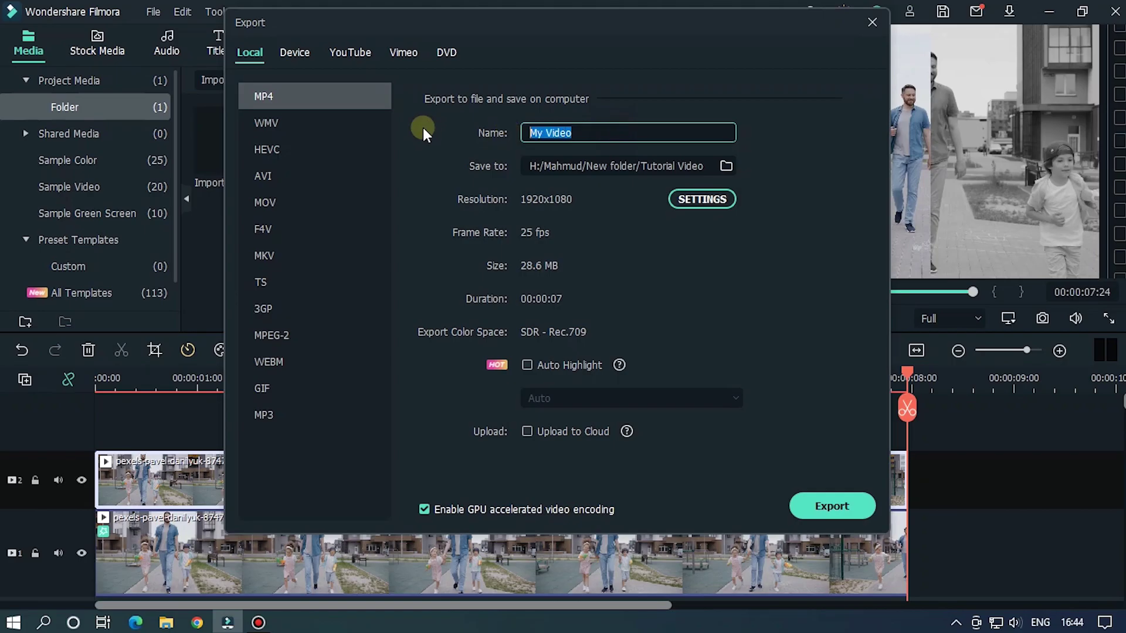
type("Multiframe")
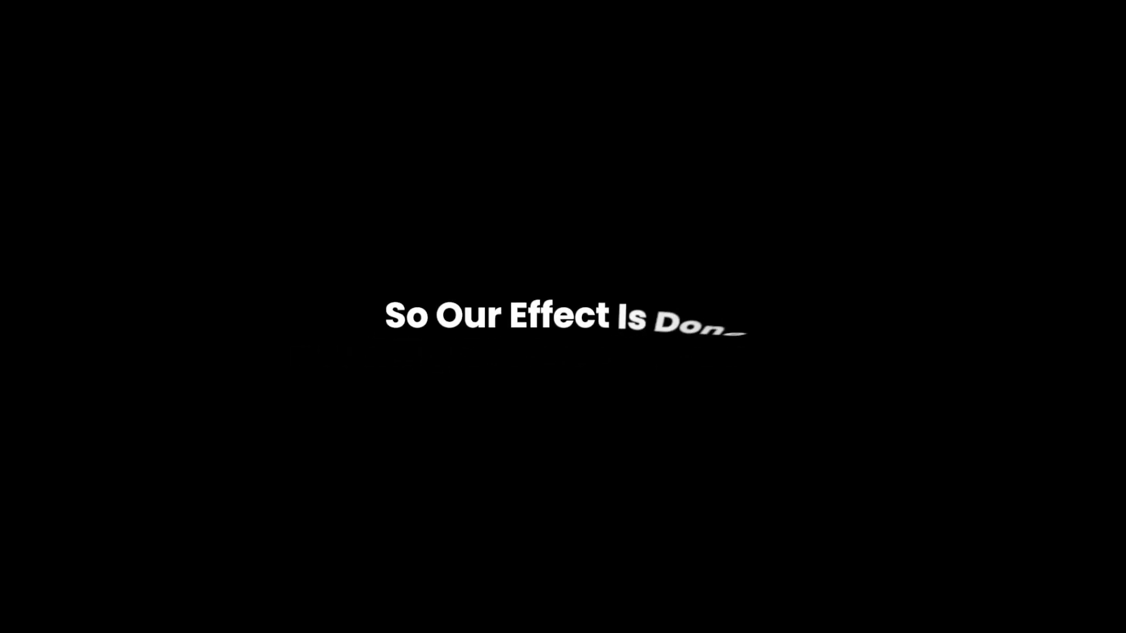